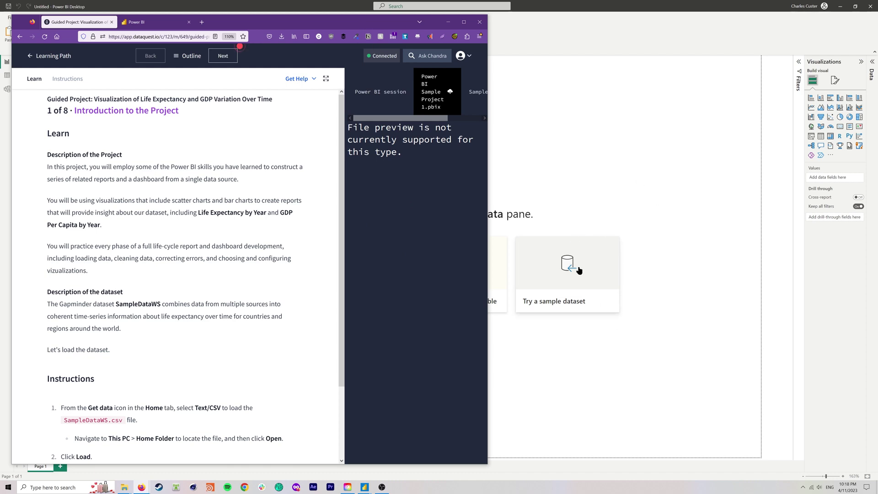
Position the Dataquest lesson window over Power BI Desktop to read the project introduction
left_click_drag(317, 24, 326, 25)
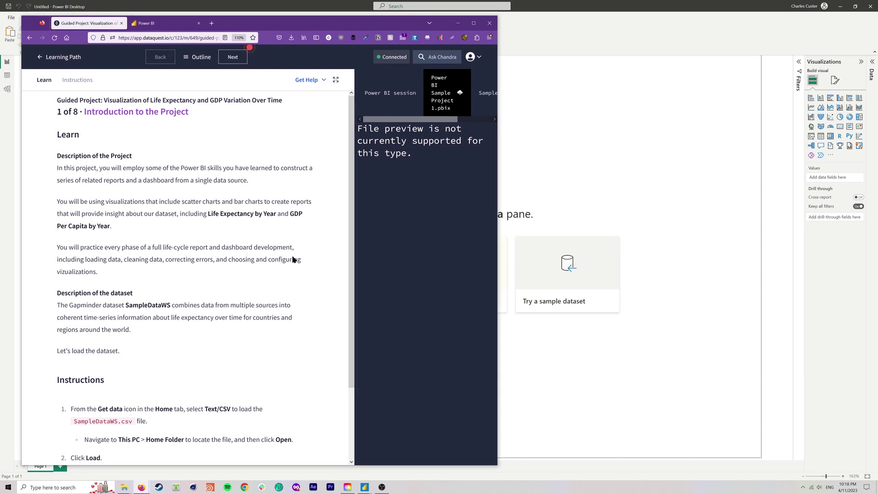
left_click_drag(256, 27, 201, 21)
key("alt+Tab")
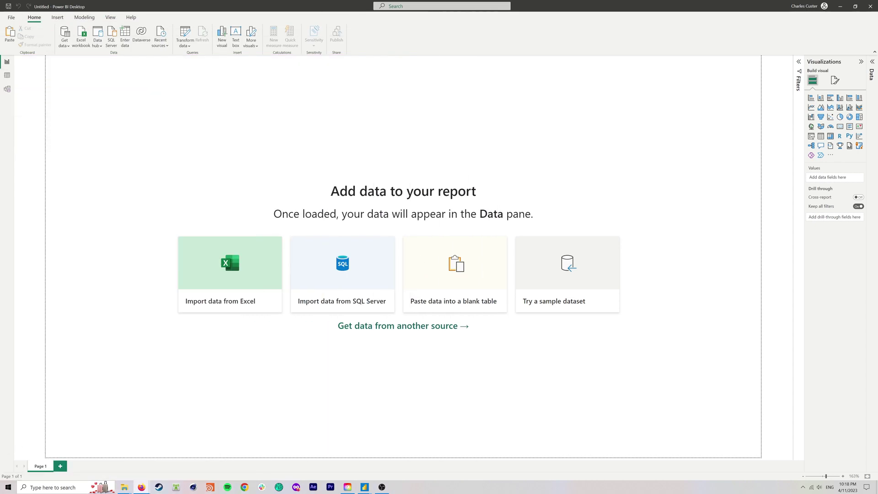
key("alt+Tab")
left_click_drag(167, 25, 251, 25)
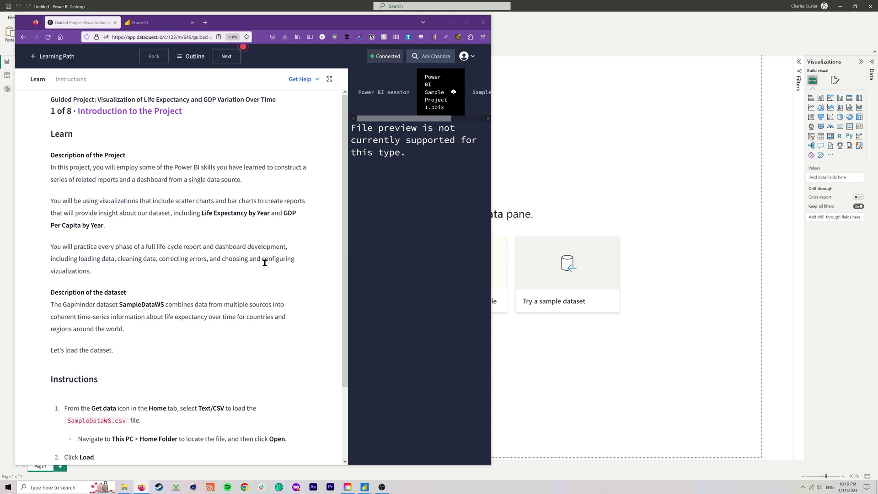
Preview the SampleDataWS.csv rows in the lesson's file pane, then slide the lesson off screen
scroll(264, 263, "down", 2)
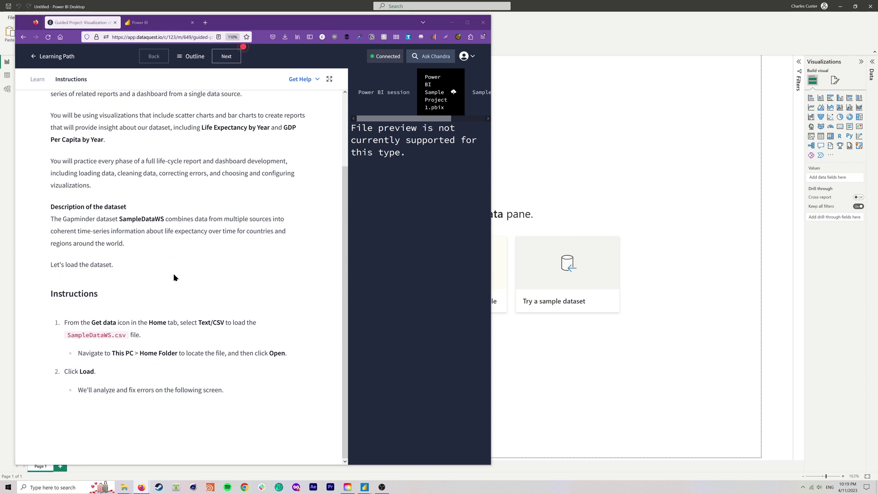
left_click_drag(397, 122, 446, 119)
left_click(446, 92)
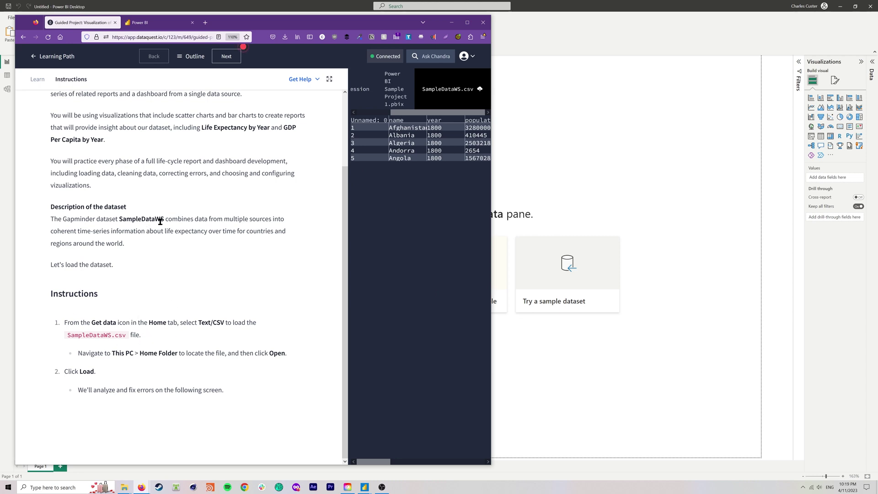
left_click_drag(237, 24, 0, 24)
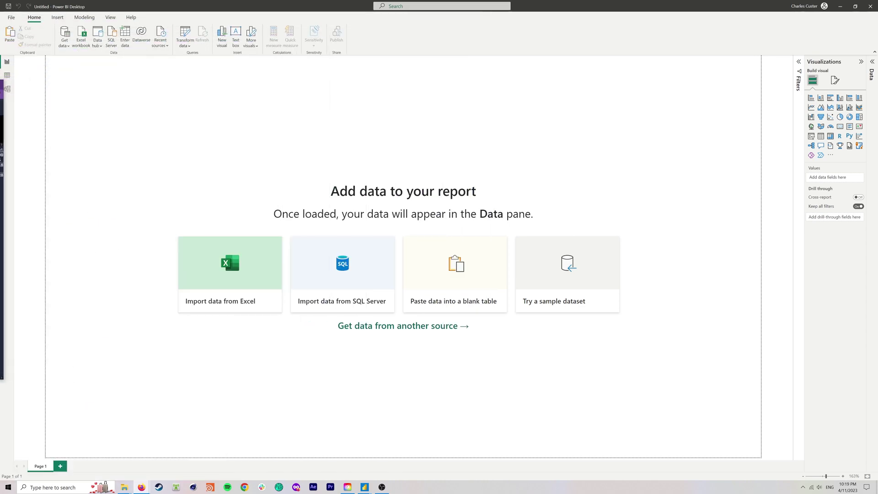
Choose SampleDataWS.csv through Get Data's Text/CSV connector to preview its columns
left_click(409, 329)
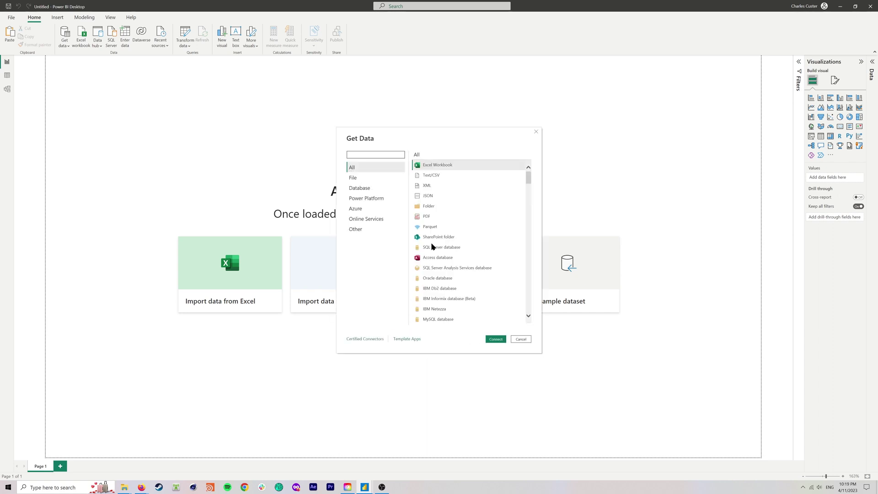
left_click(434, 177)
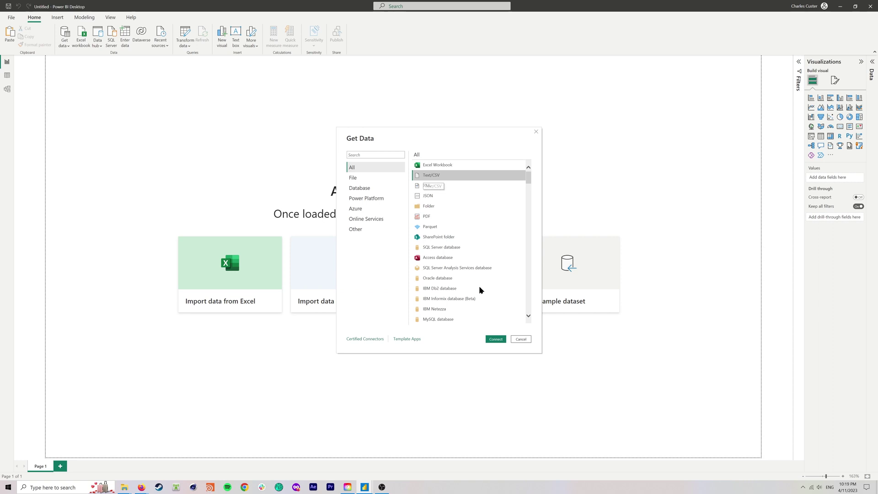
left_click(495, 340)
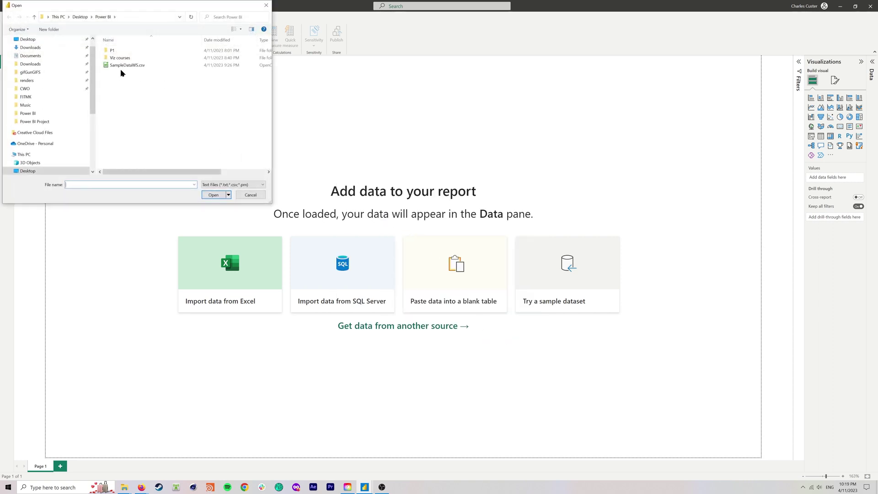
left_click(126, 65)
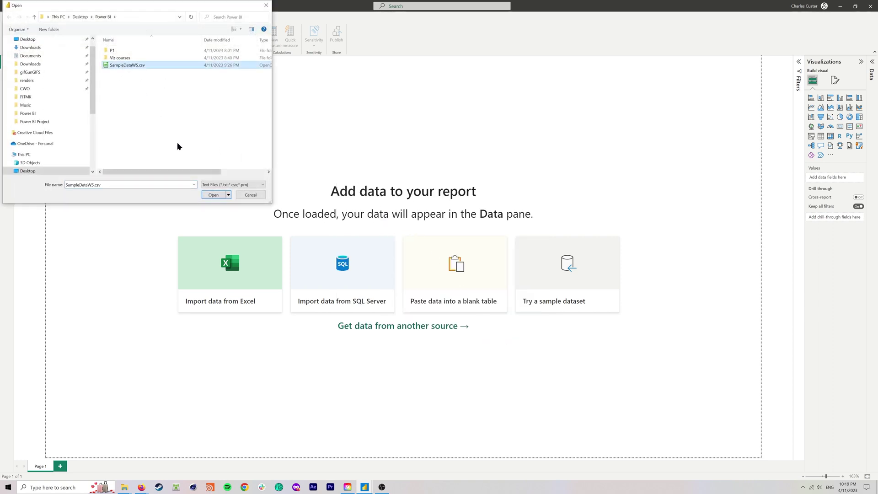
left_click(214, 196)
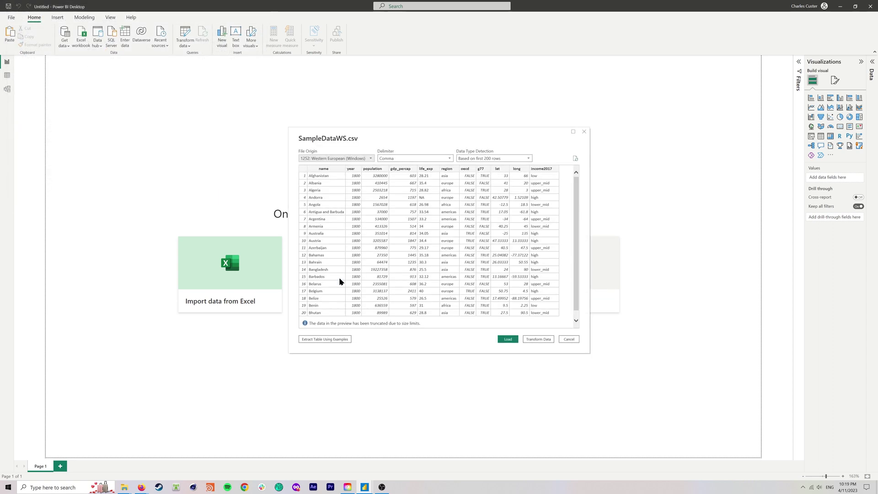
Load SampleDataWS and dismiss the summary reporting 4,312 rows and 196 errors
left_click(505, 340)
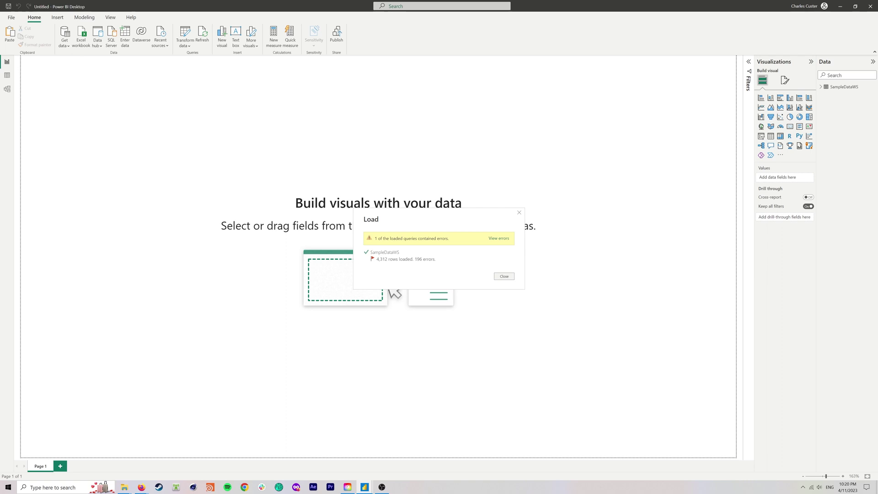
left_click(495, 240)
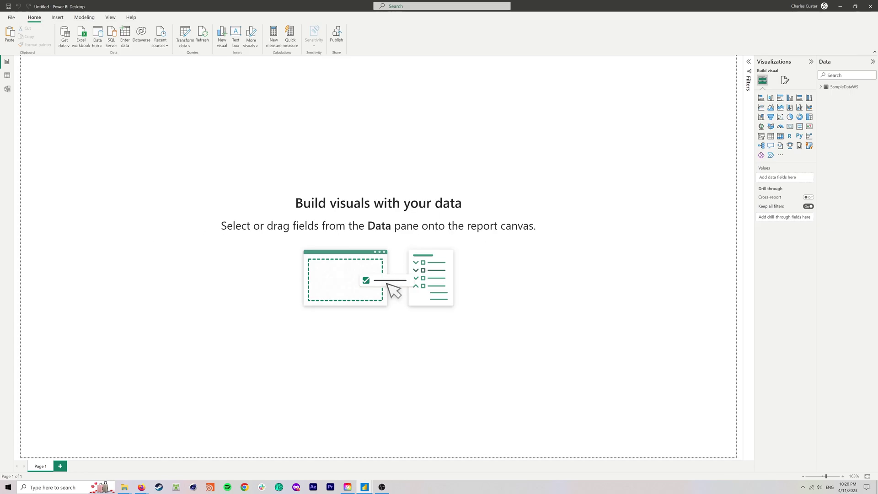
Read Dataquest's Fix Data Import Issues instructions for the year and life_exp errors, including replacement value 1919
left_click(141, 487)
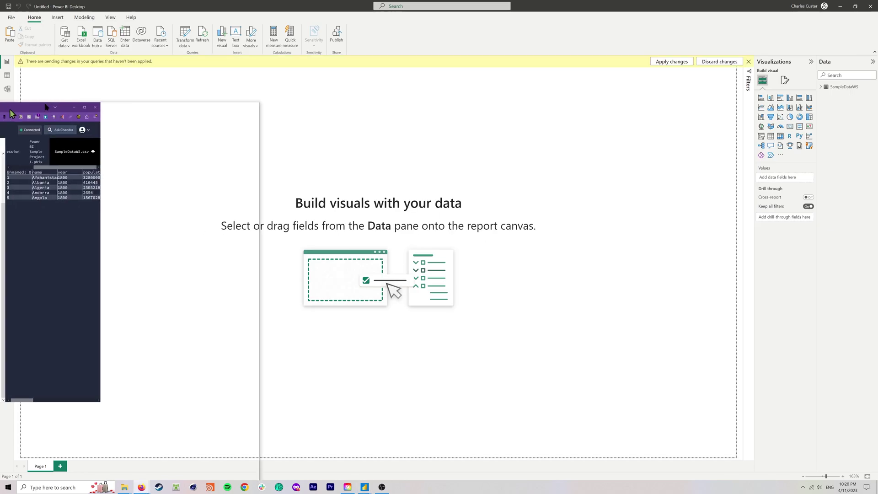
left_click_drag(246, 71, 252, 50)
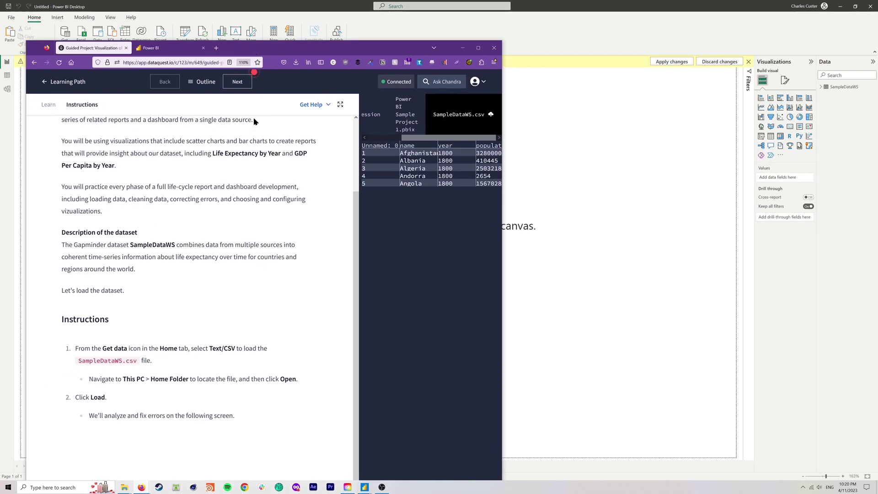
left_click(236, 86)
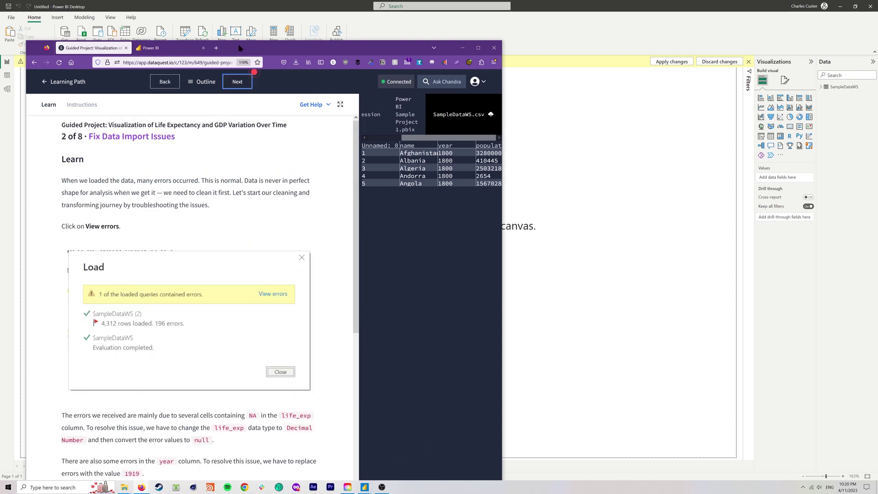
left_click_drag(240, 50, 227, 29)
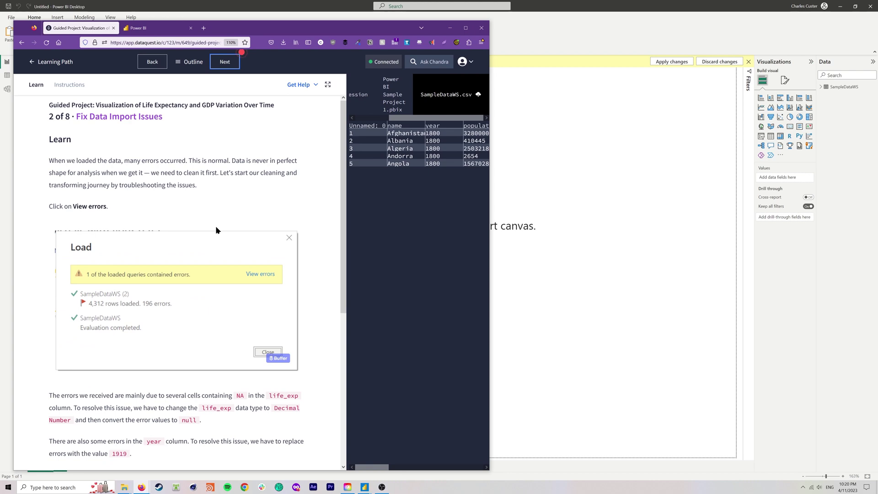
scroll(252, 256, "down", 5)
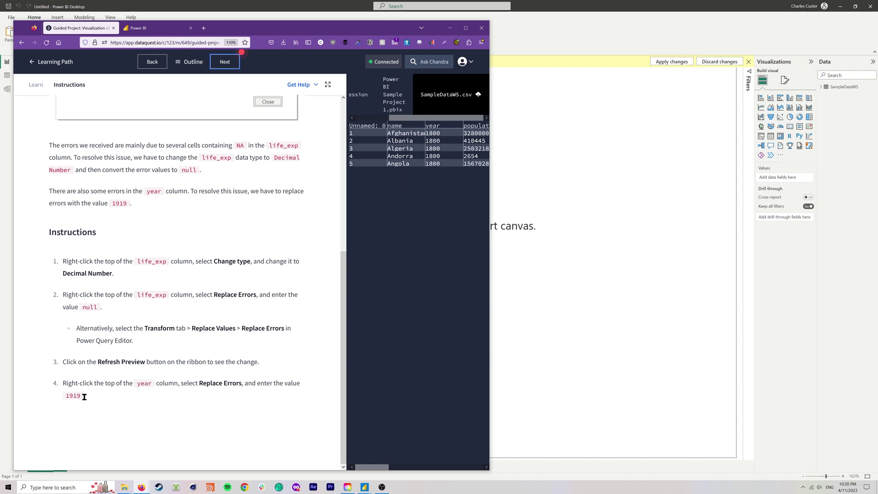
left_click_drag(66, 396, 102, 400)
left_click(100, 395)
left_click_drag(254, 30, 0, 29)
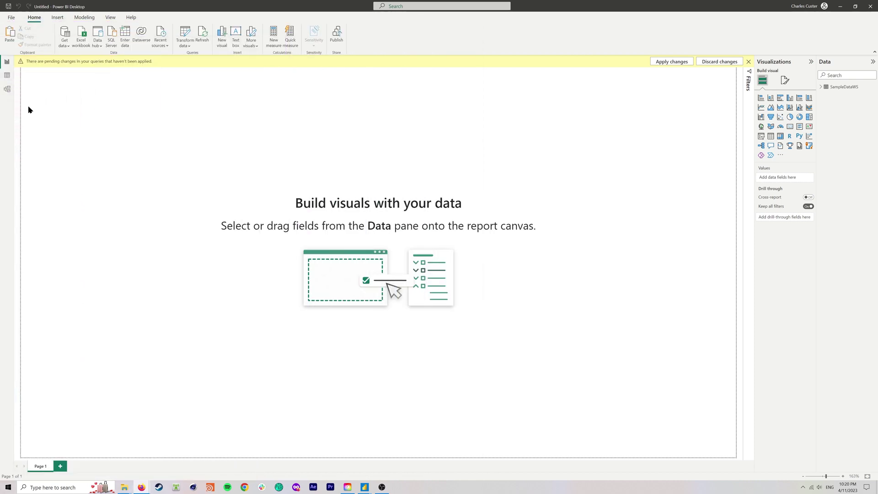
Switch to Data view, launch Power Query Editor via Transform data, and select the SampleDataWS query
left_click(7, 78)
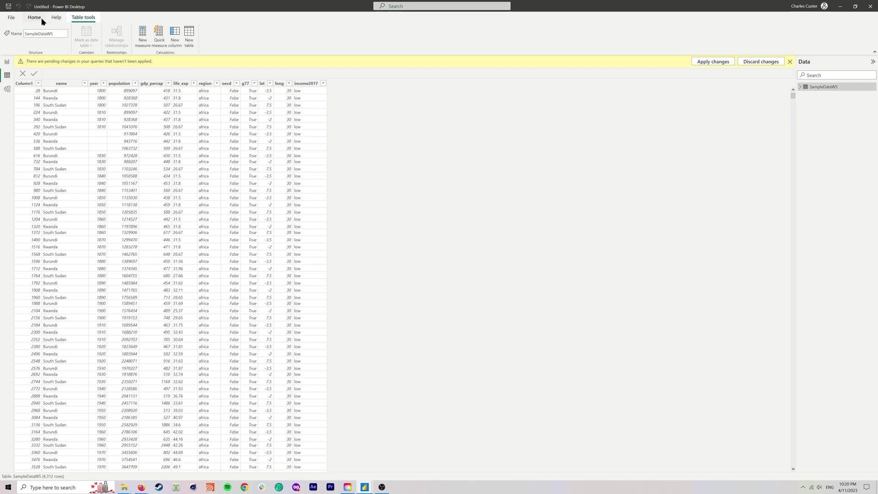
left_click(34, 18)
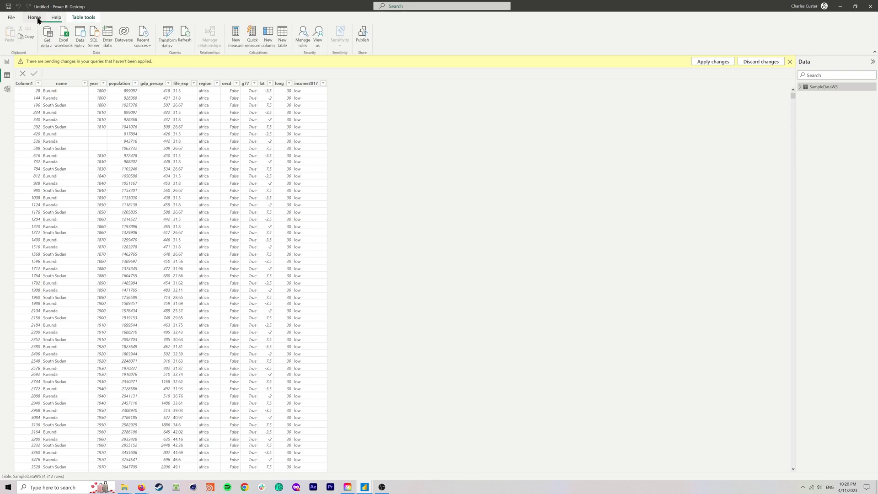
left_click(172, 37)
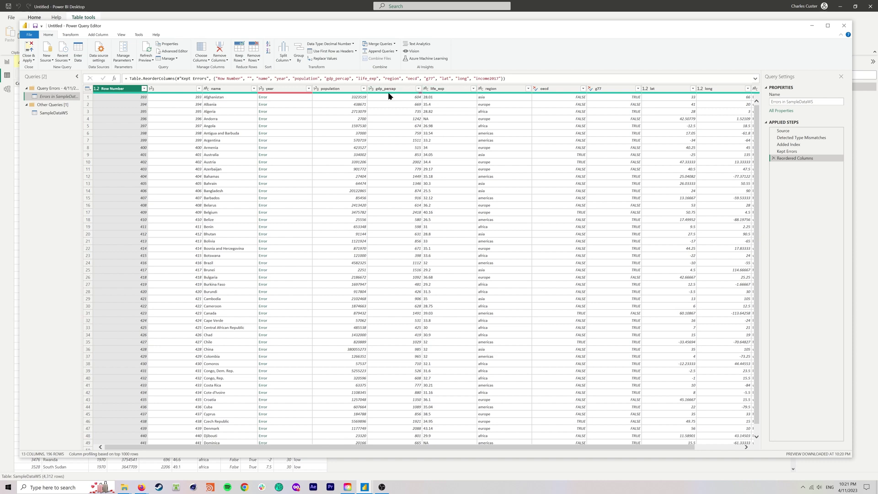
left_click(53, 113)
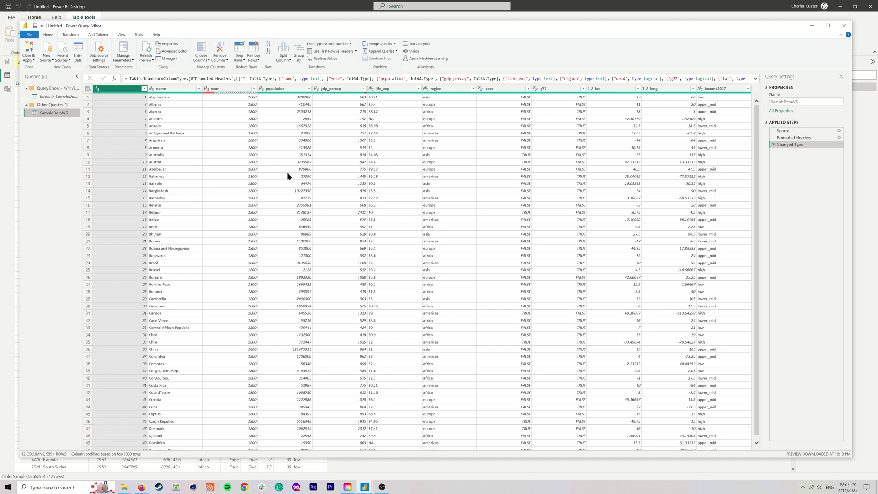
Replace the year column's errors with 1919, then inspect an NA value in life_exp
right_click(233, 93)
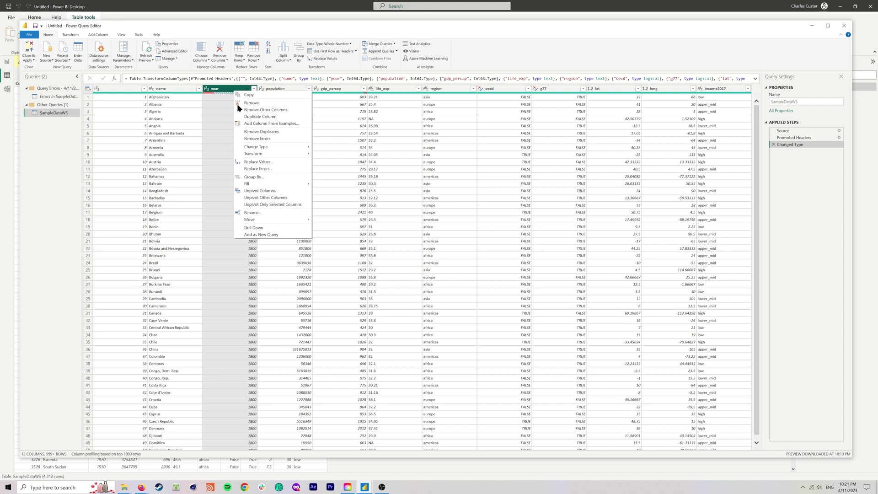
left_click(258, 169)
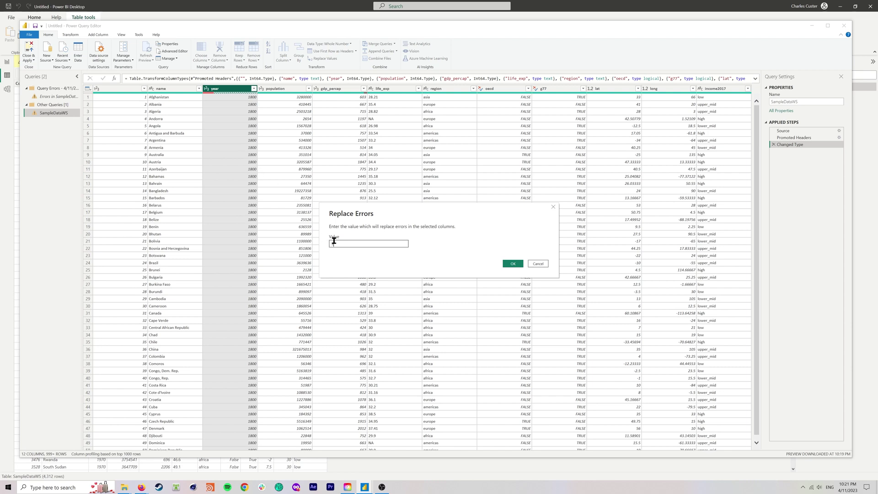
left_click(510, 264)
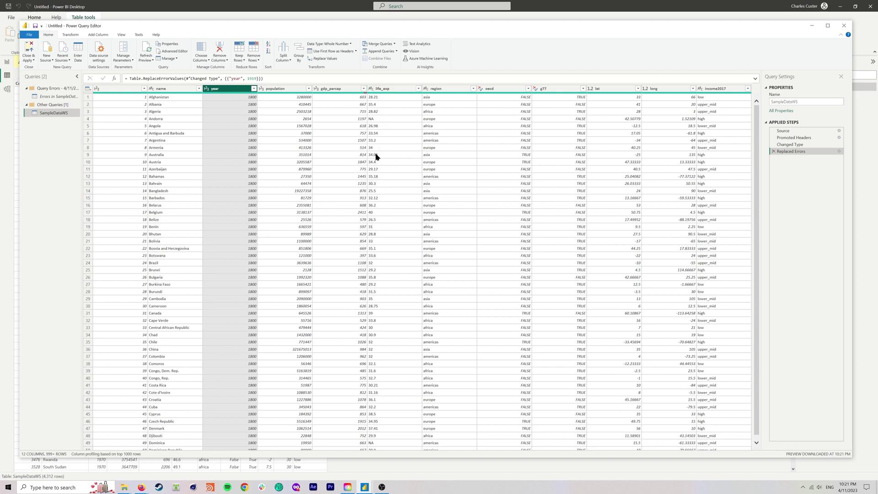
left_click(377, 118)
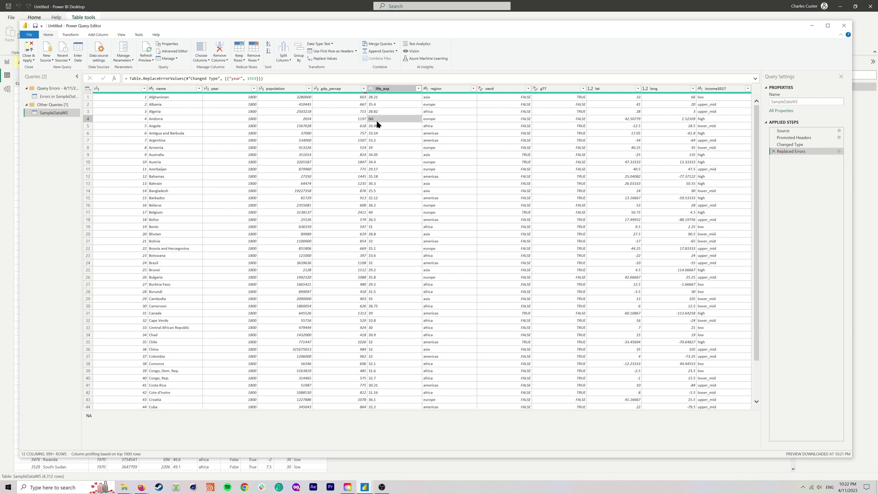
Use Replace Errors on the life_exp column to set its error values to null
right_click(396, 92)
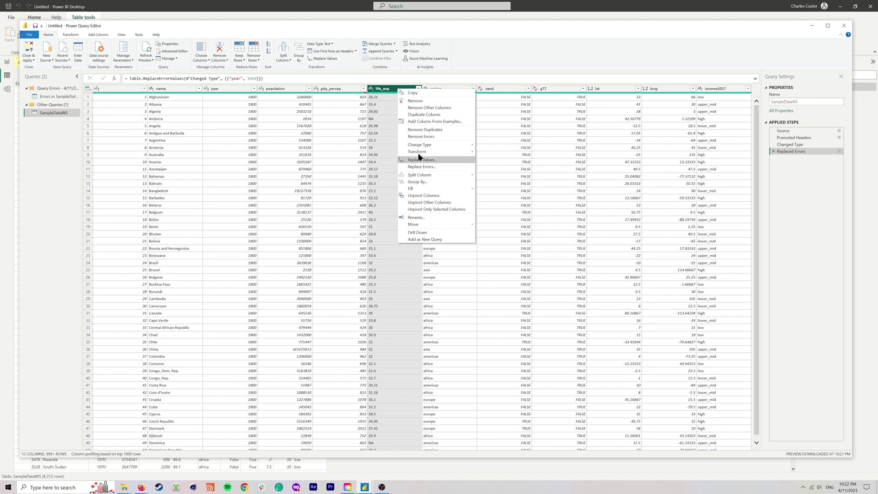
left_click(374, 91)
right_click(372, 90)
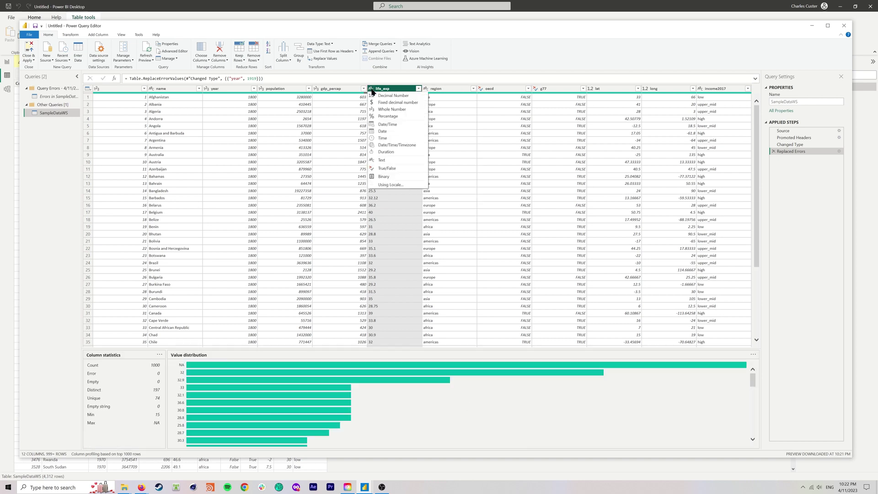
left_click(386, 95)
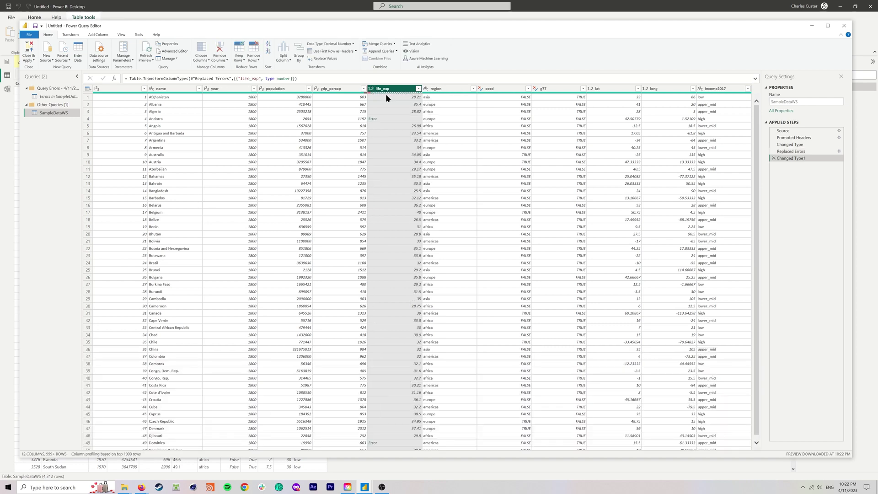
right_click(391, 93)
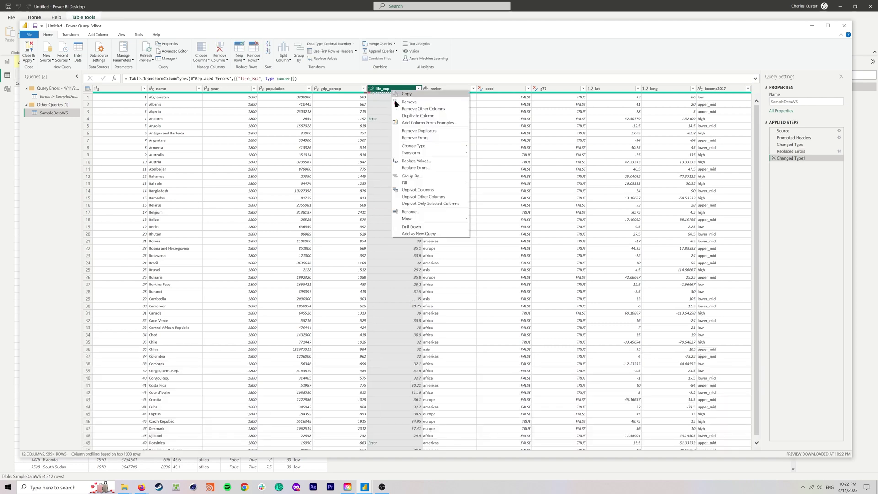
left_click(415, 167)
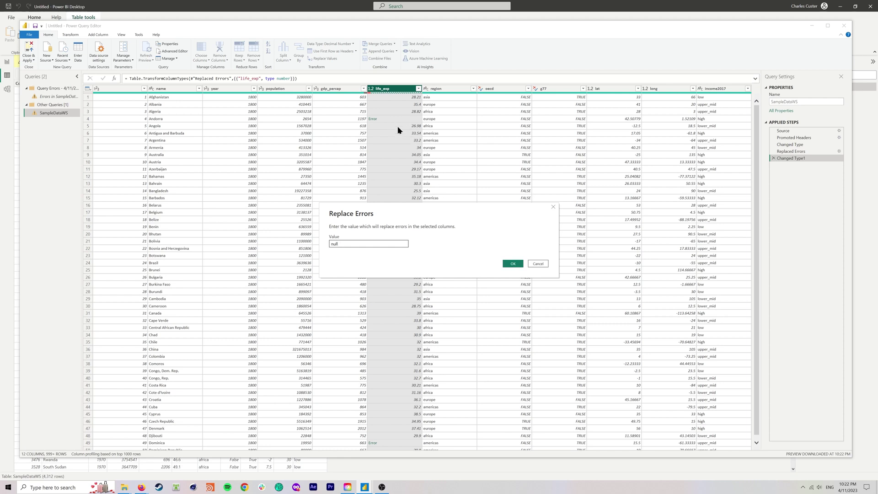
left_click(512, 264)
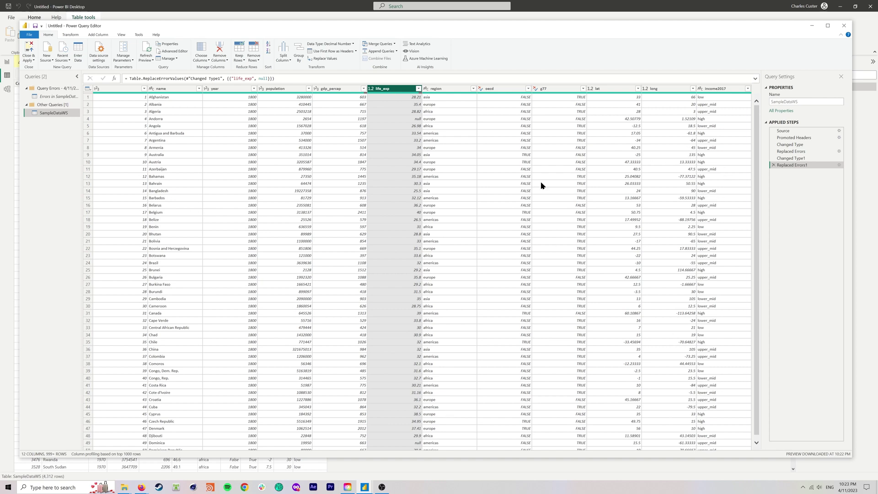
Close & Apply the query changes, then Save As 'Power BI Sample Project 2.pbix'
left_click(29, 52)
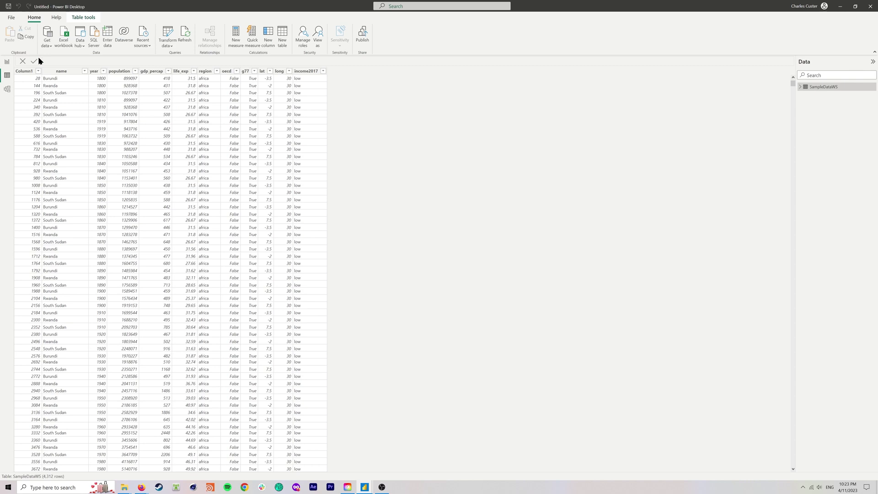
left_click(11, 20)
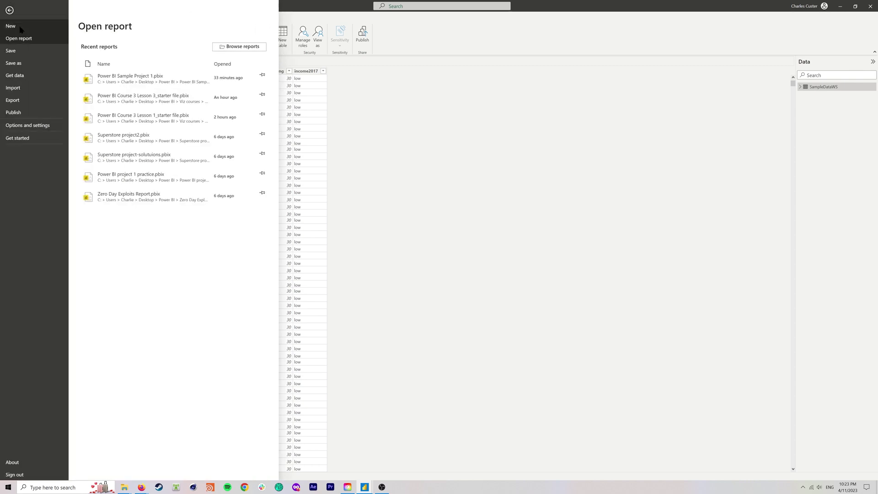
left_click(14, 63)
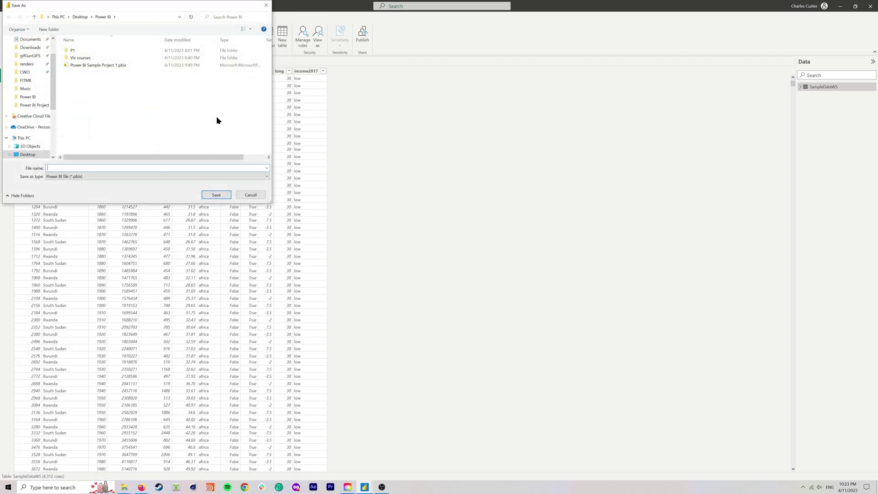
left_click(107, 67)
left_click(94, 169)
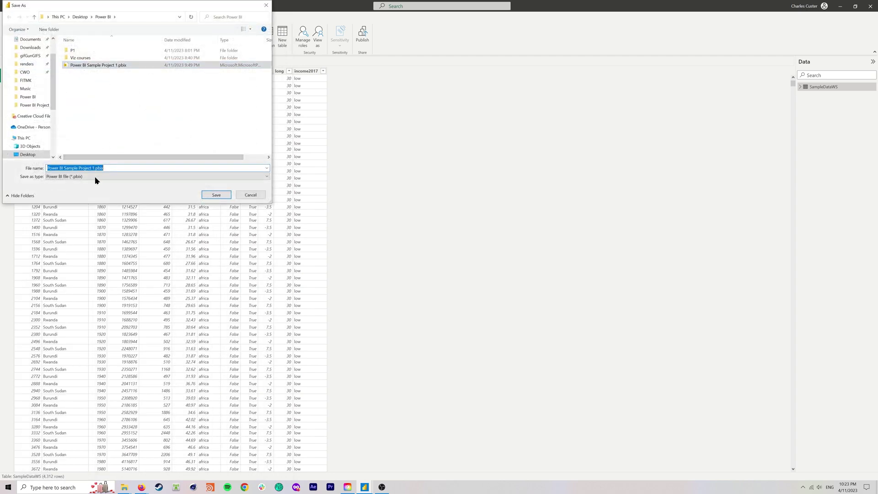
key("Right")
key("BackSpace")
type("2")
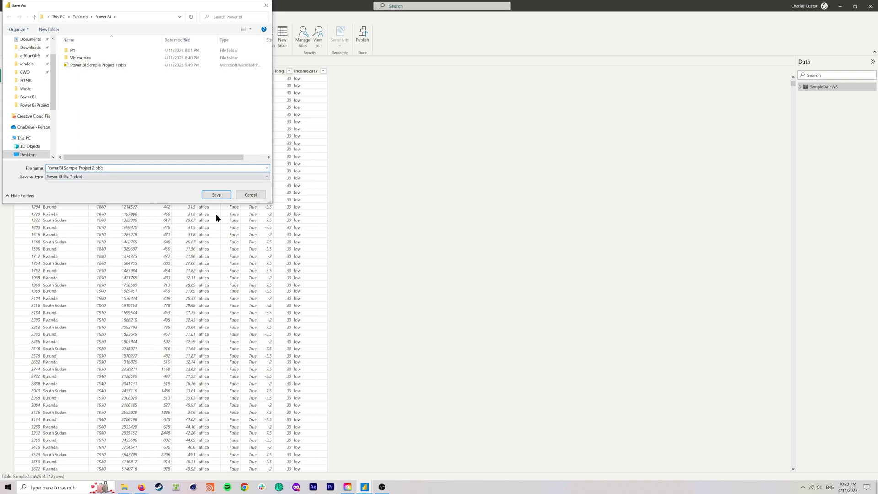
left_click(219, 196)
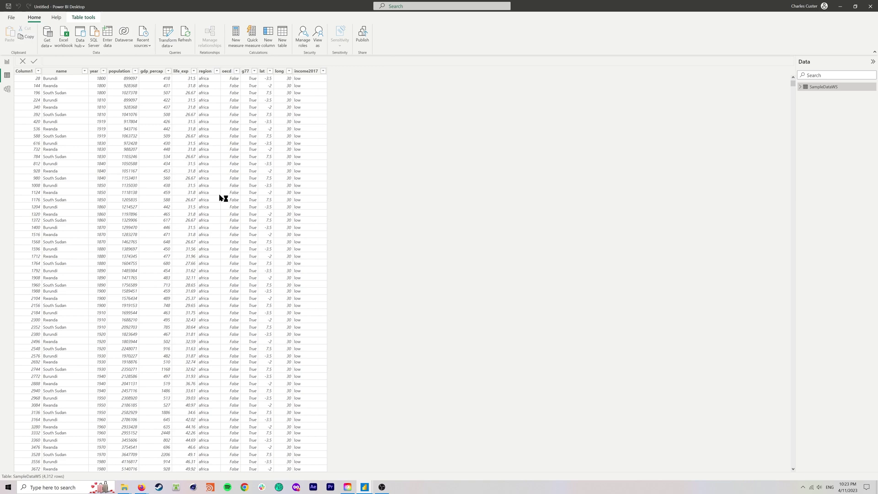
key("alt+Tab")
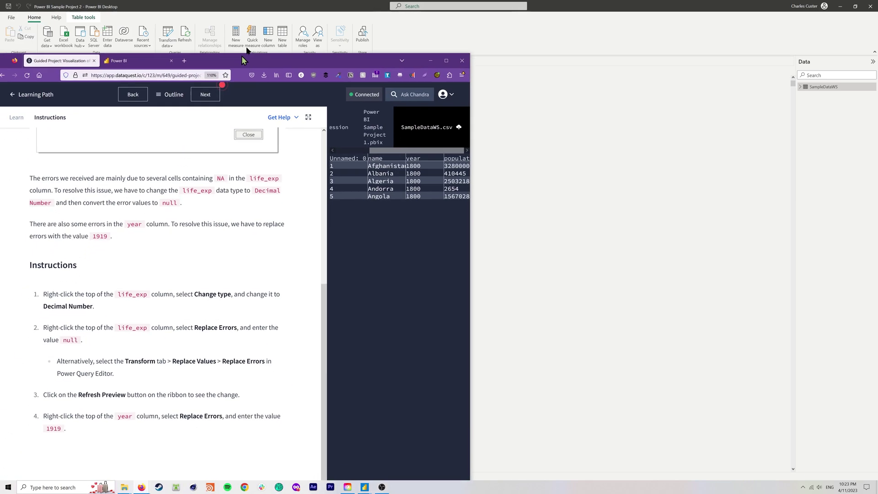
Read the Clean, Transform, and Load the Data tasks, then reopen Power Query Editor
left_click_drag(242, 57, 270, 32)
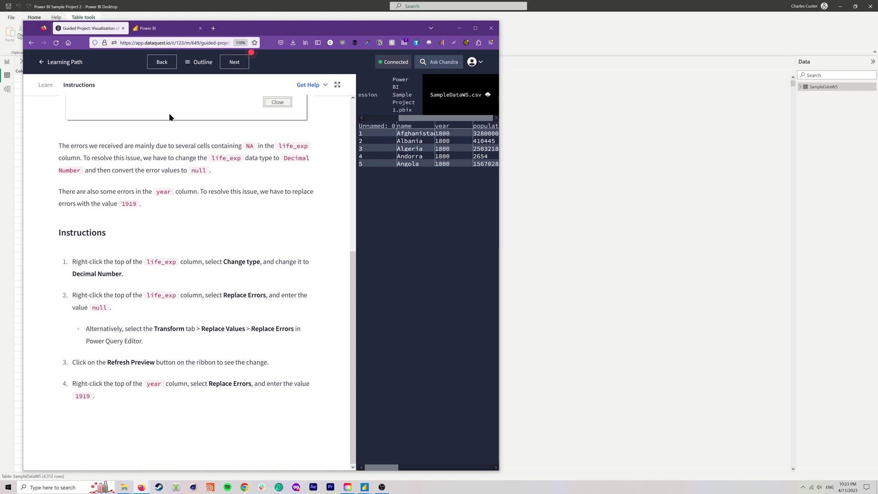
left_click(234, 62)
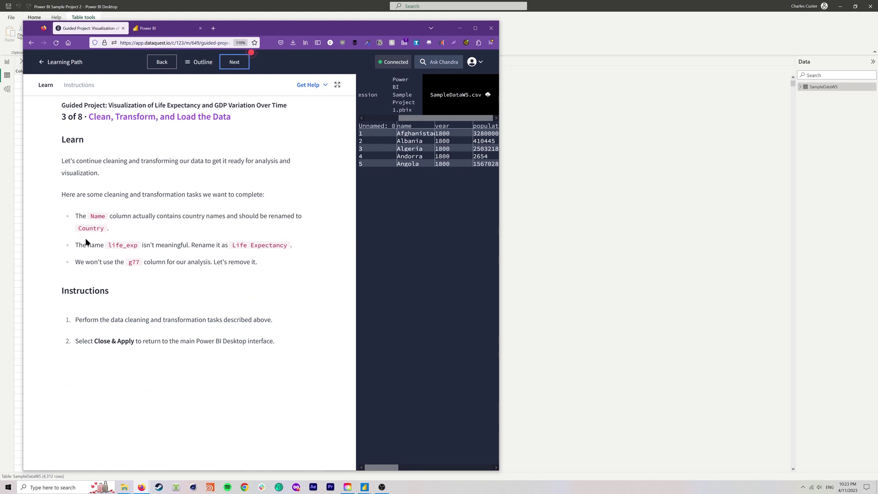
left_click_drag(91, 216, 104, 216)
left_click(104, 216)
left_click(459, 28)
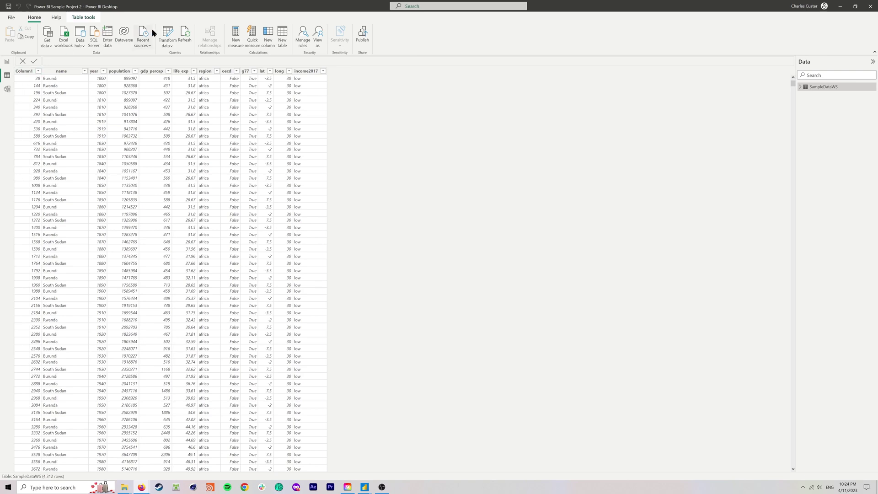
left_click(170, 35)
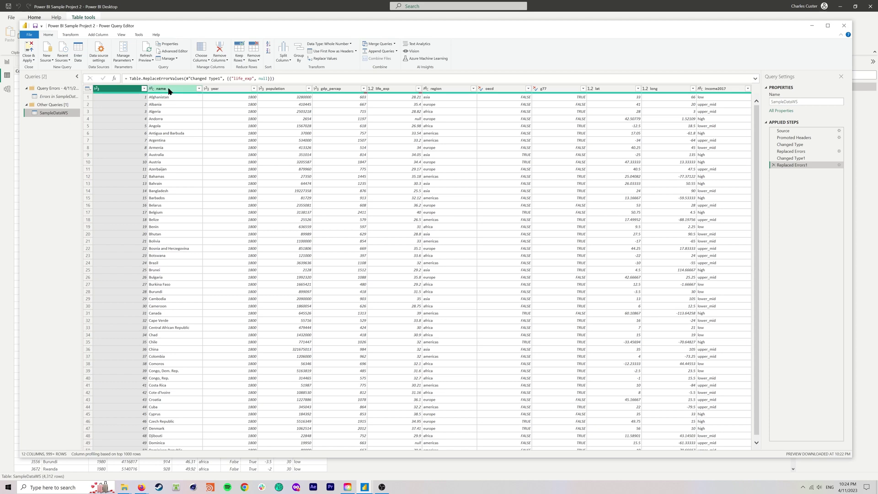
Rename the name column to Country and life_exp to Life Expectancy
right_click(169, 91)
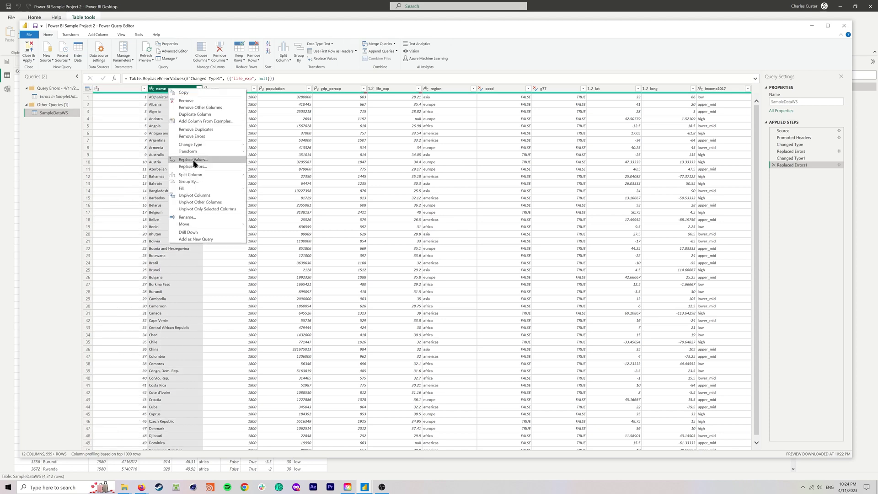
left_click(200, 218)
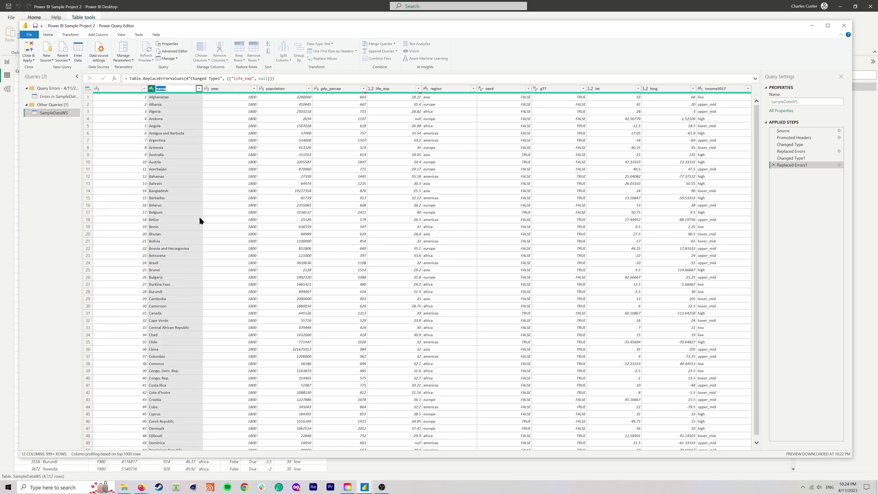
type("Country")
key("Return")
right_click(383, 92)
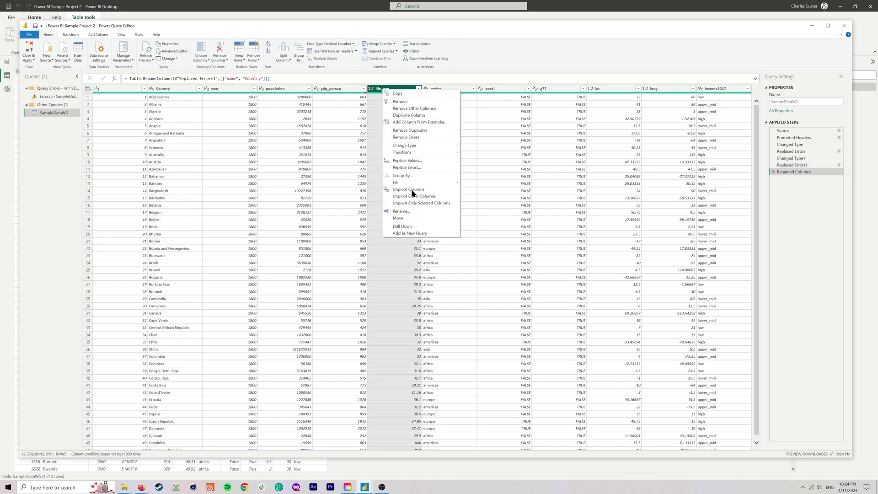
left_click(410, 211)
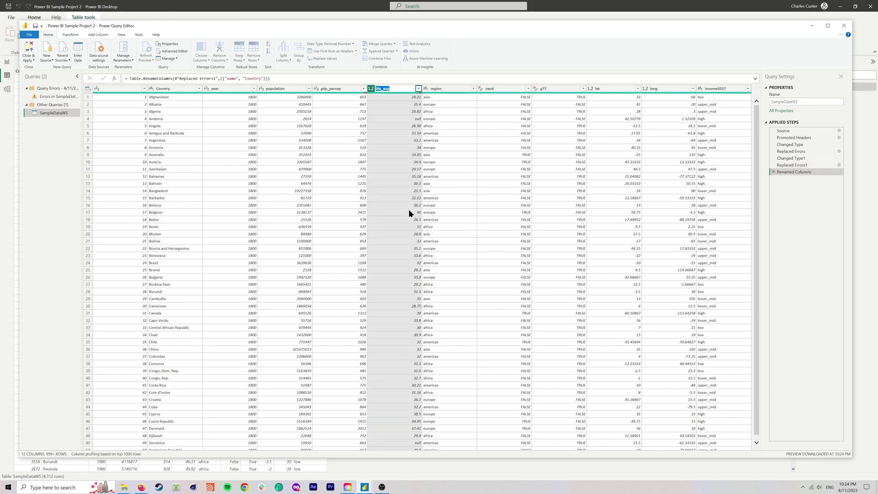
type("Life Expectancy")
key("Return")
Remove the g77 column and apply the changes with Close & Apply
right_click(551, 90)
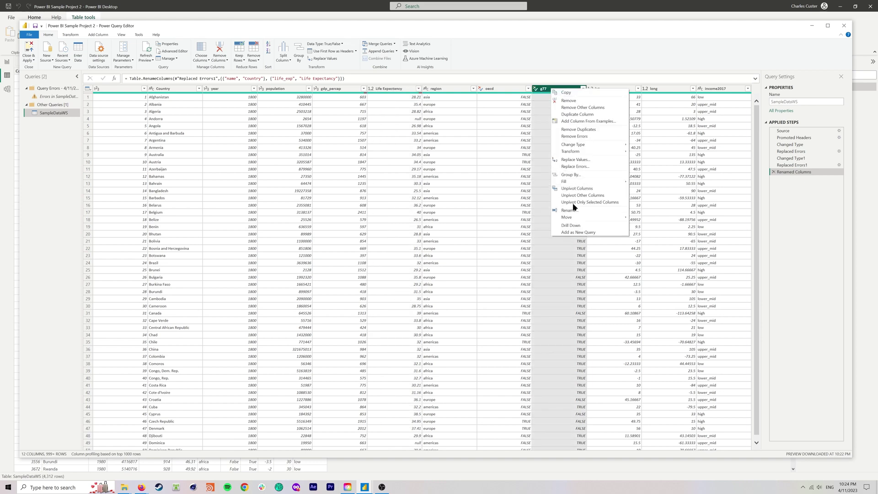
mouse_move(585, 154)
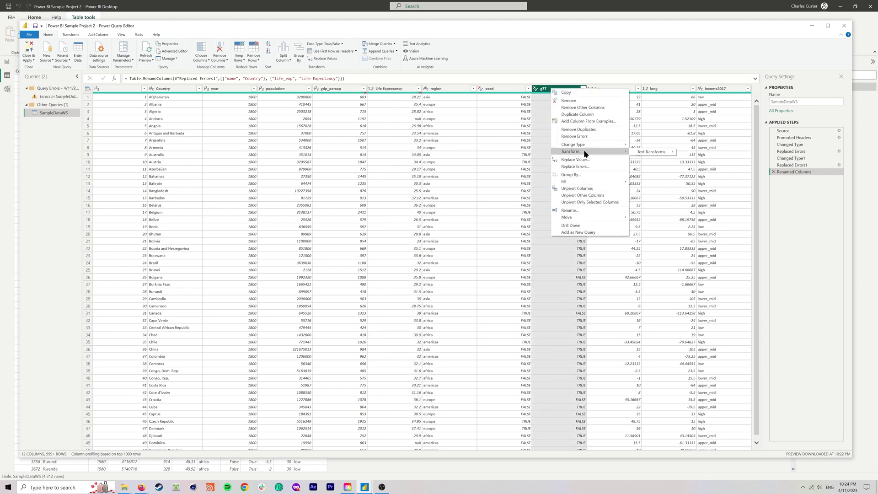
left_click(580, 101)
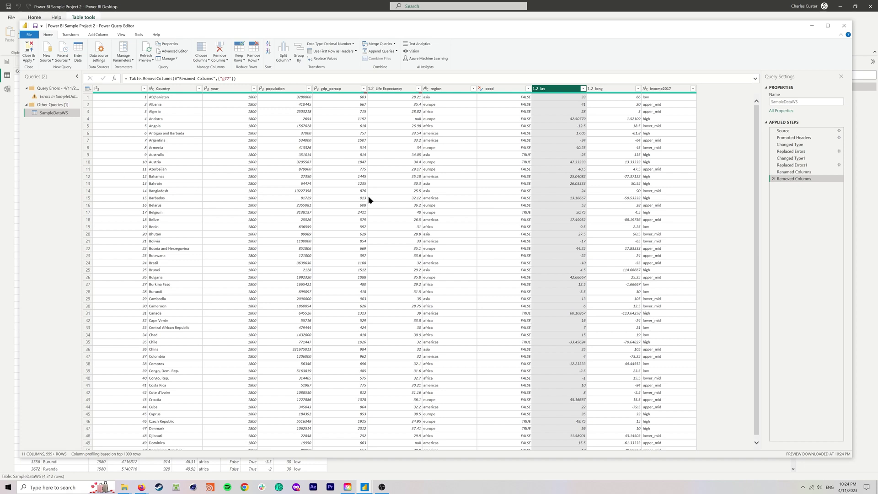
left_click(31, 52)
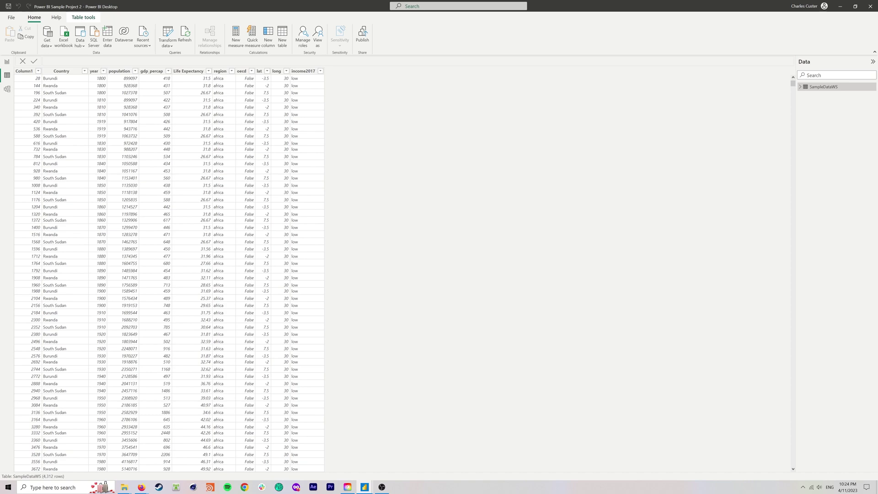
Bring the DataQuest lesson back, advance to lesson 4 of 8, and read its scatter-chart step
left_click(141, 486)
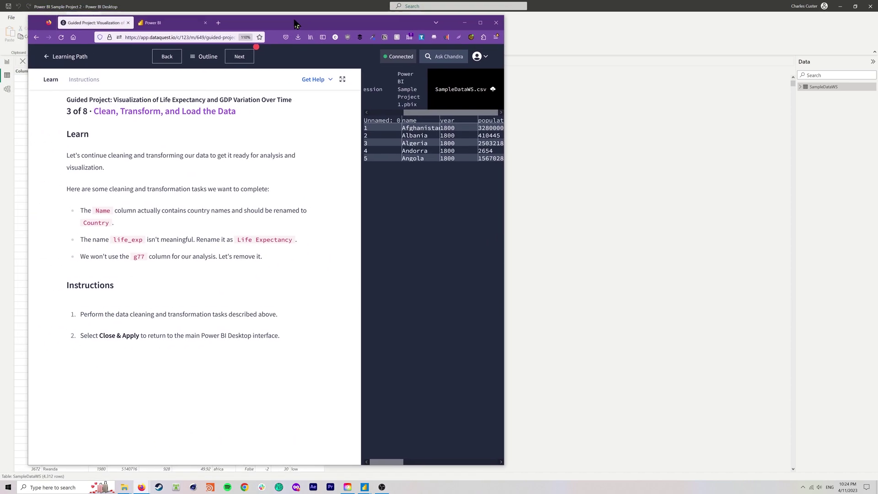
left_click_drag(294, 23, 285, 28)
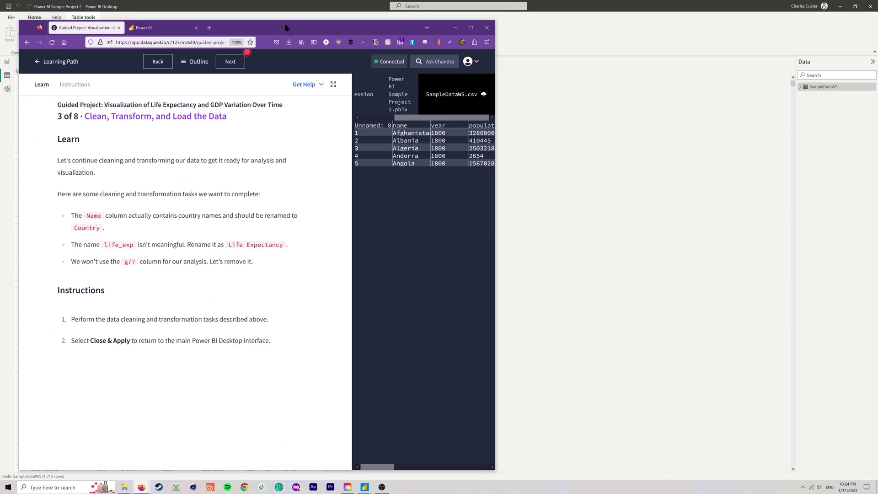
left_click(230, 64)
scroll(161, 206, "down", 1)
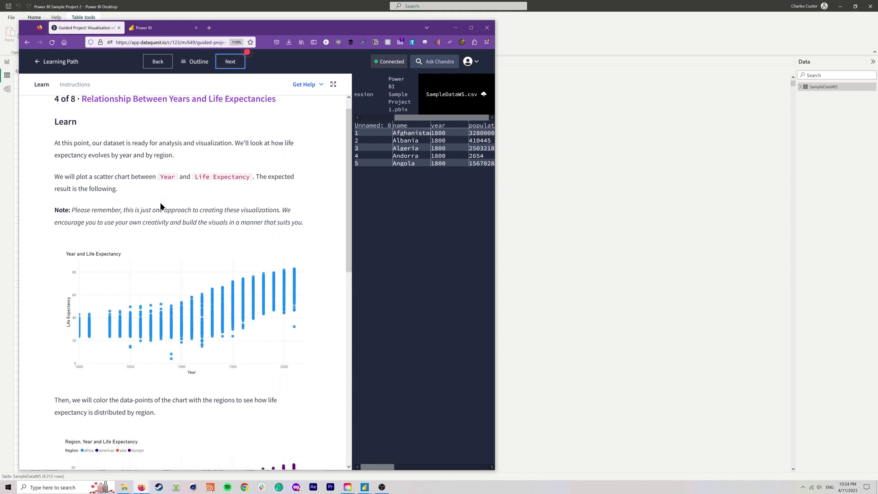
scroll(160, 205, "down", 3)
scroll(161, 206, "up", 4)
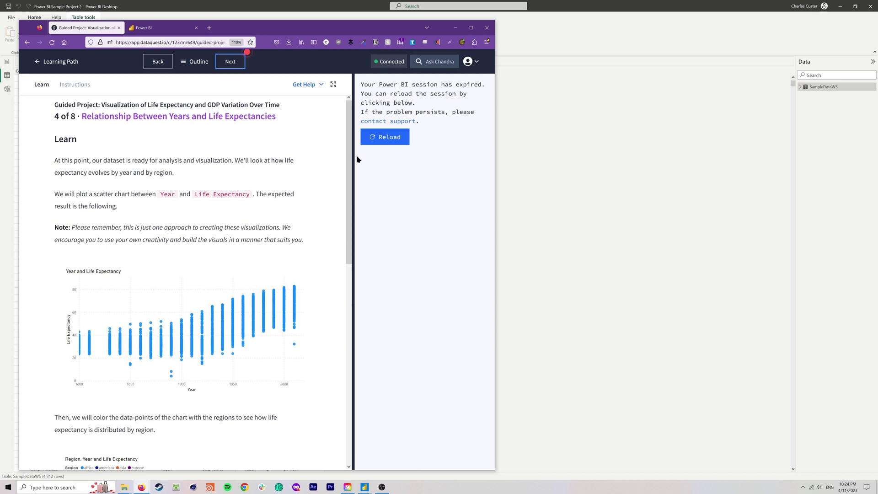
Retry reloading the expired session, finish reading the instructions, and minimize the browser
left_click(403, 138)
left_click(399, 137)
scroll(256, 206, "down", 2)
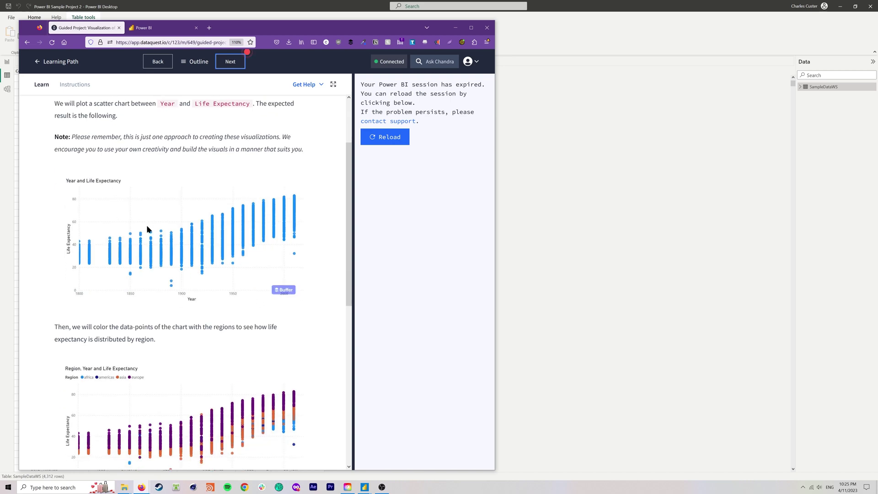
scroll(103, 214, "down", 3)
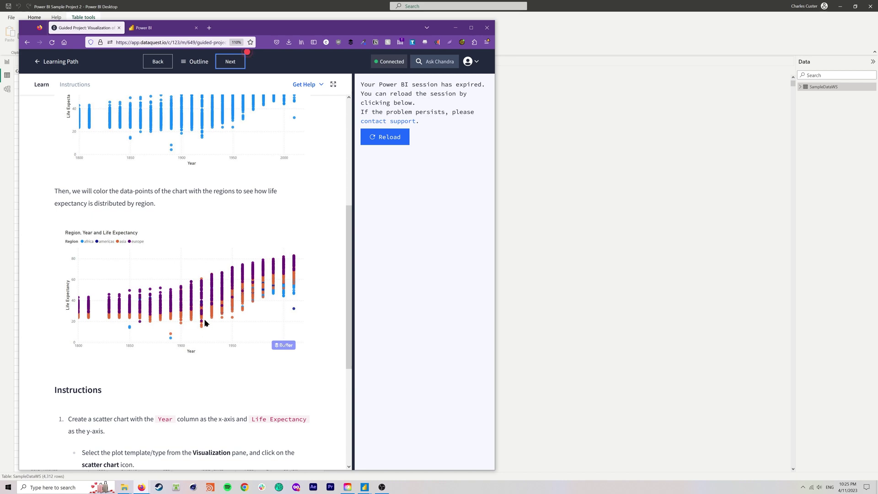
scroll(205, 323, "down", 5)
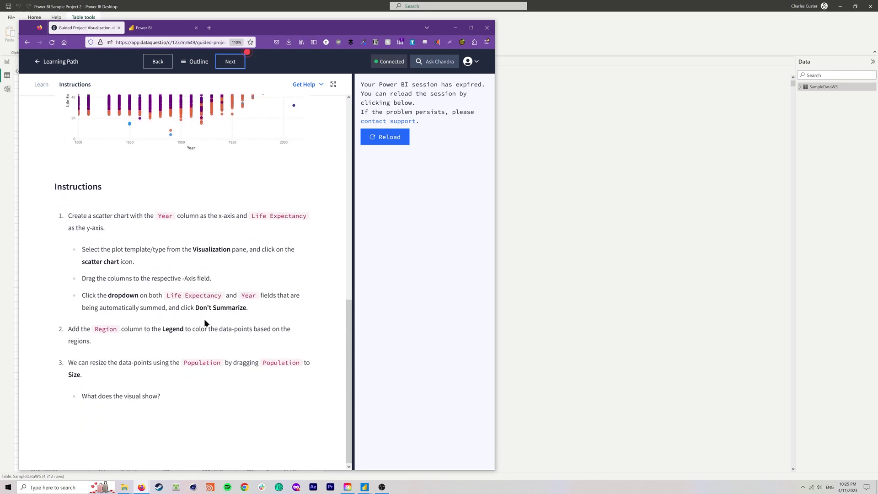
scroll(204, 322, "up", 1)
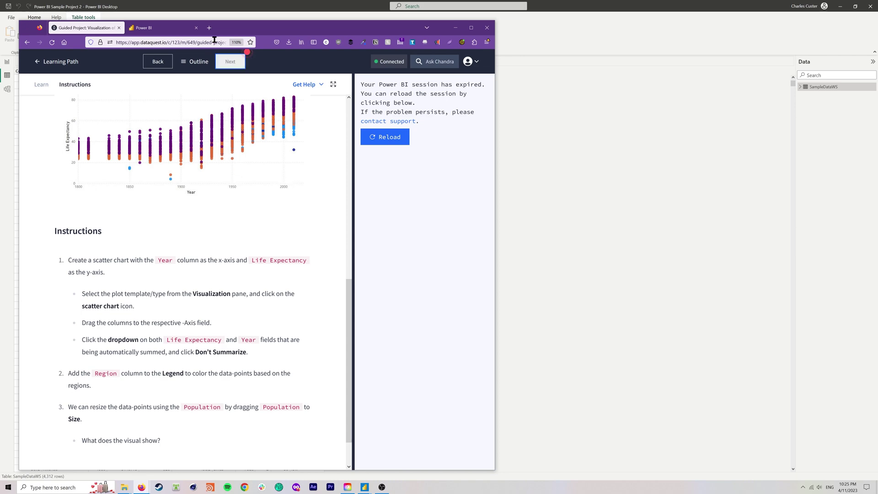
key("super+Down")
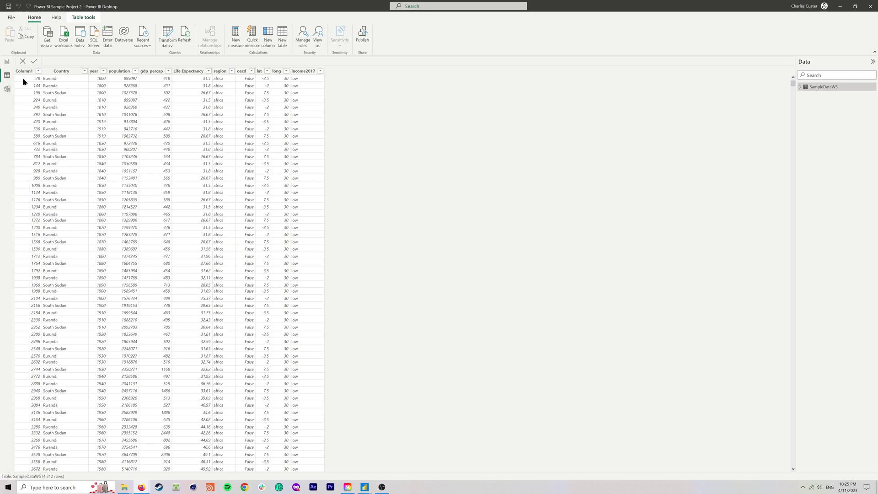
In Report view, add a scatter chart with Life Expectancy on the X axis and year on the Y axis
left_click(7, 63)
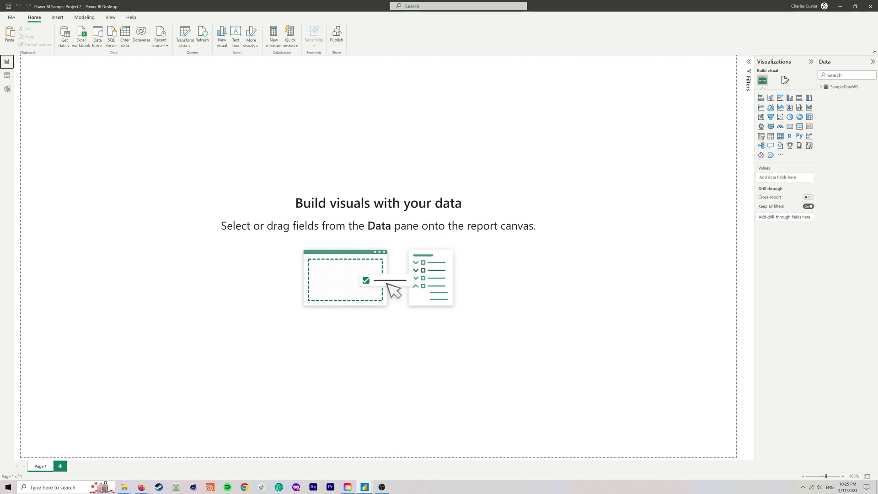
left_click(780, 118)
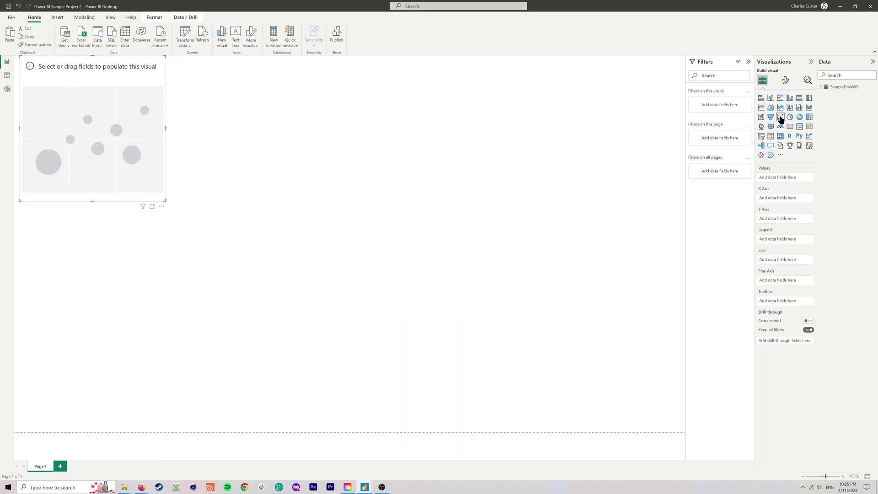
left_click(820, 87)
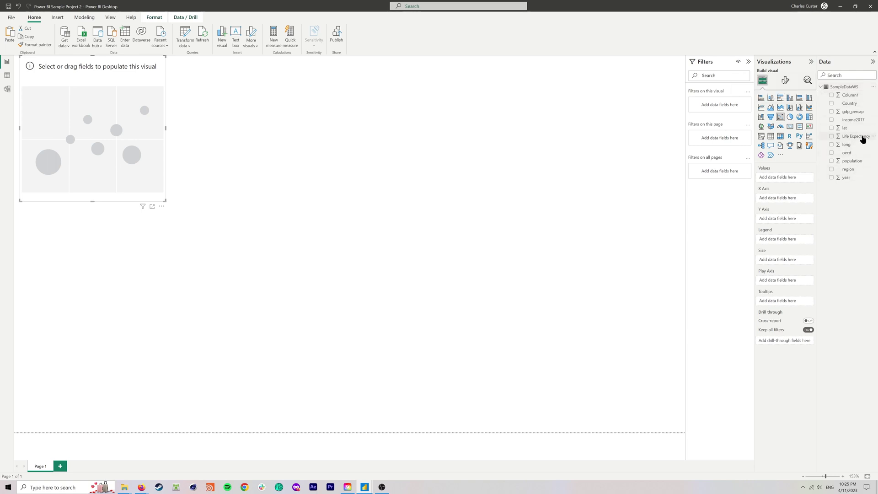
left_click_drag(860, 139, 794, 200)
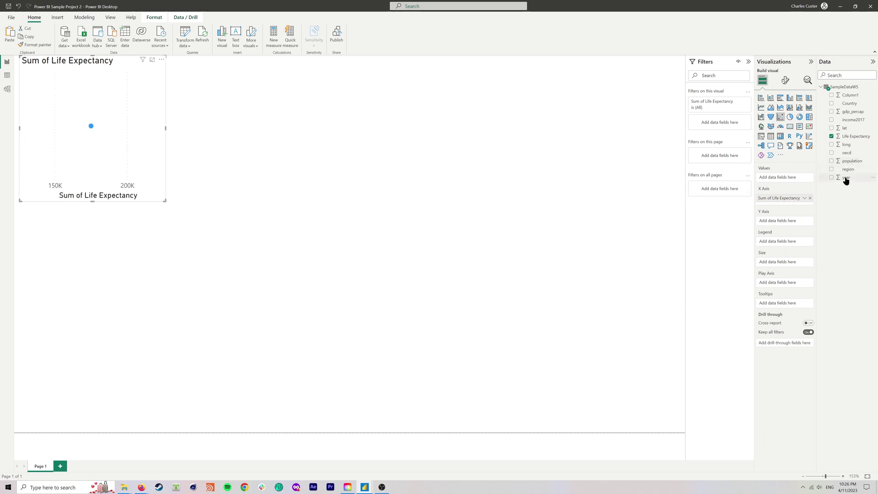
left_click_drag(845, 181, 794, 222)
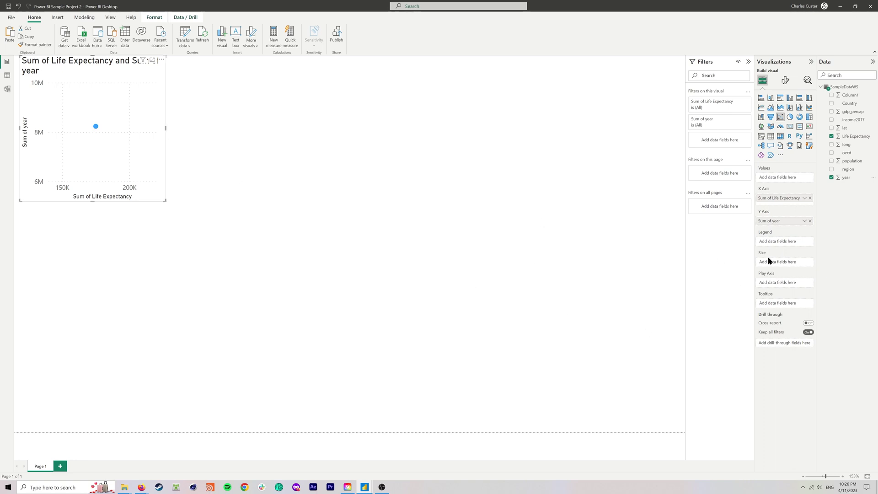
Set both Life Expectancy and year to Don't summarize
left_click(804, 199)
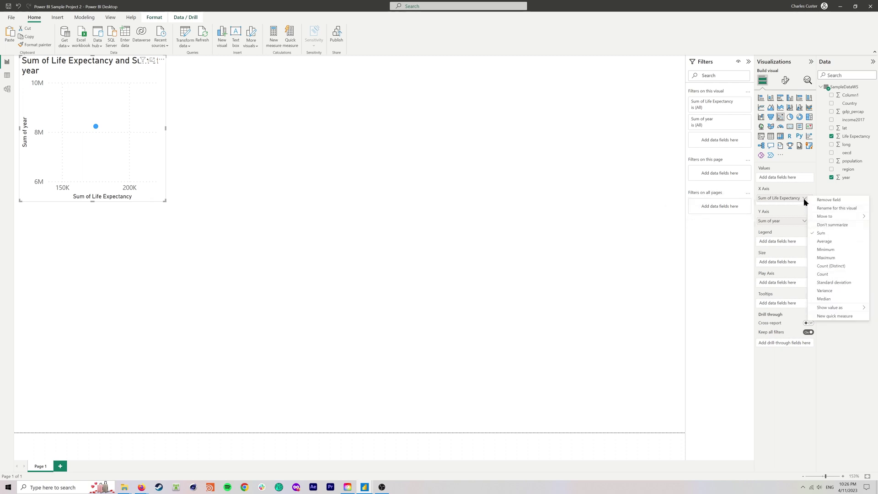
left_click(828, 225)
left_click(804, 221)
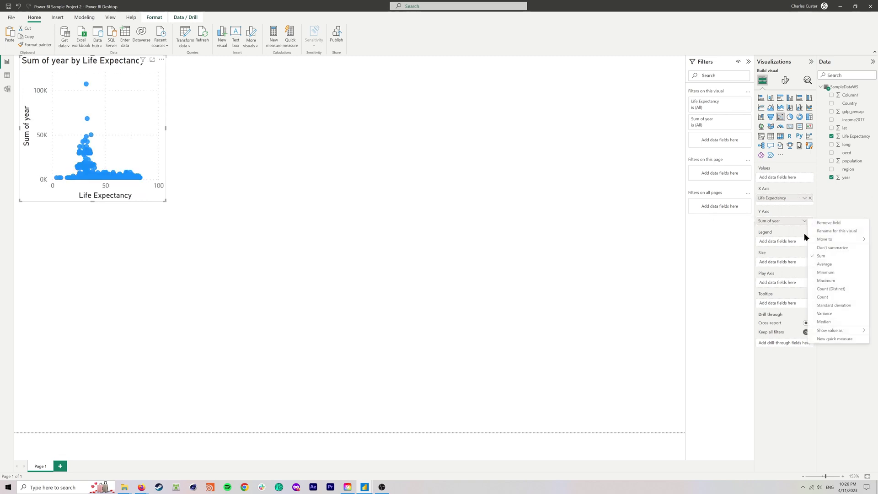
left_click(823, 248)
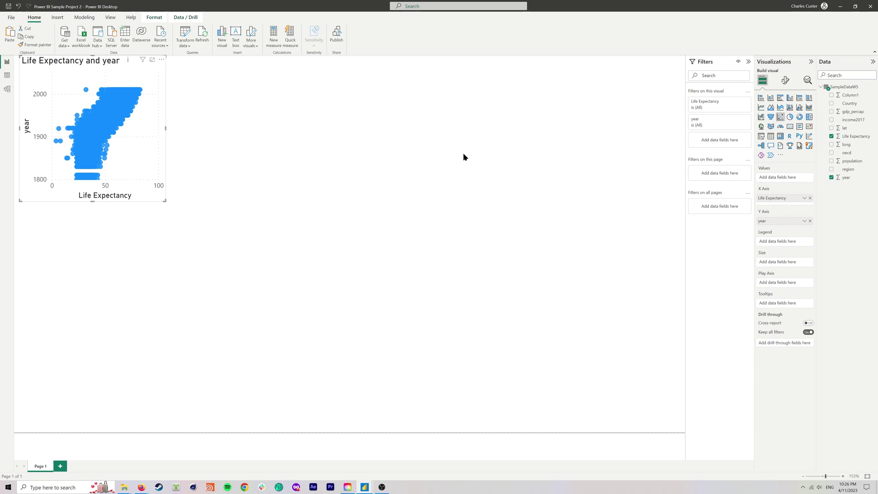
Widen and heighten the scatter chart, then put year on the X axis and Life Expectancy on Y
left_click_drag(165, 128, 373, 140)
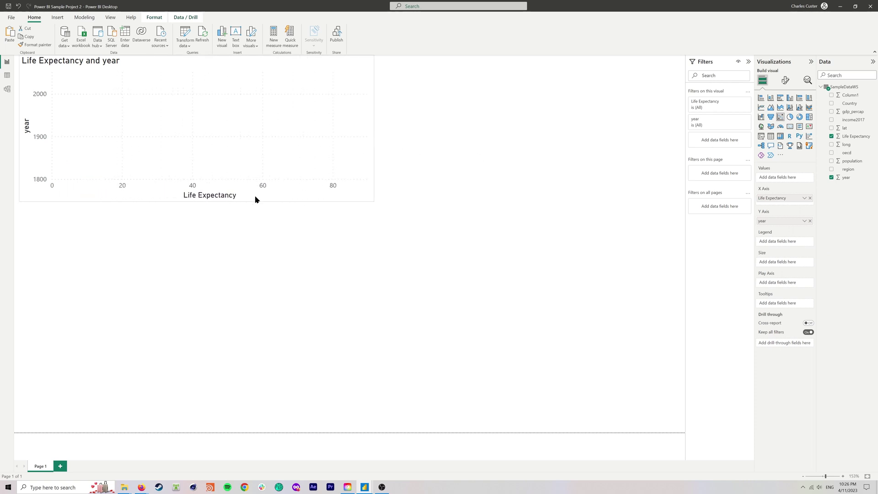
left_click_drag(195, 200, 196, 248)
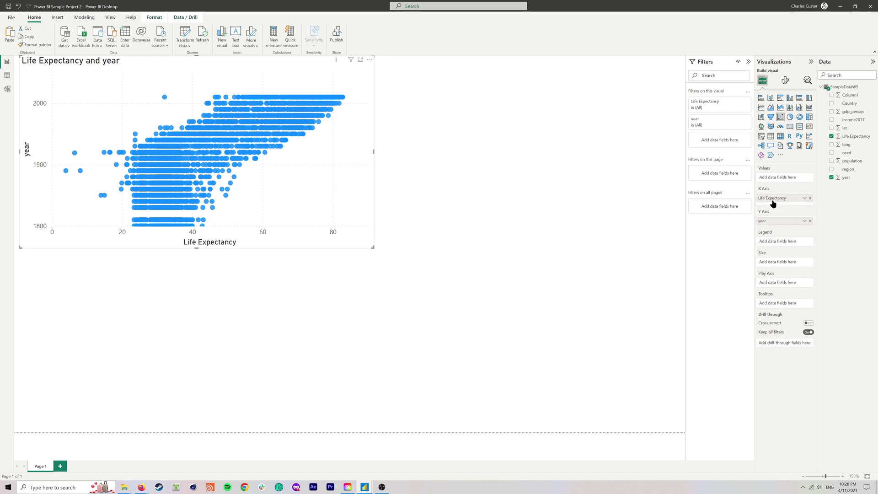
left_click_drag(775, 223, 778, 203)
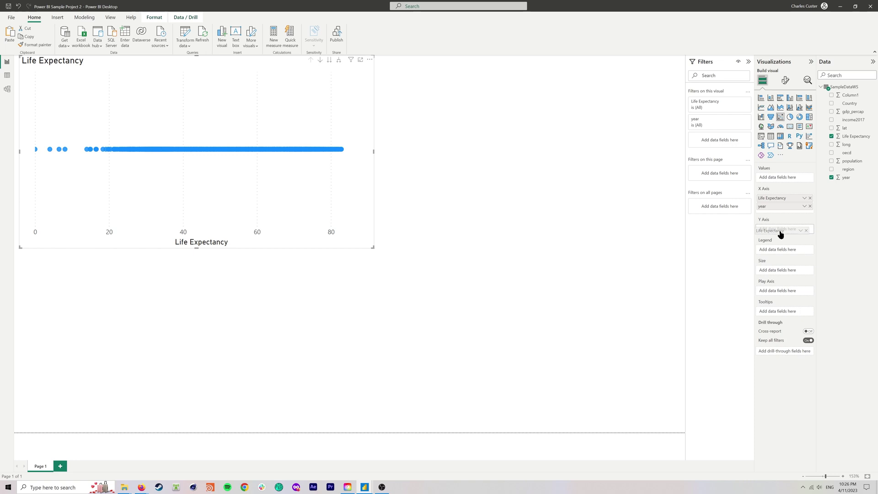
left_click_drag(772, 197, 781, 233)
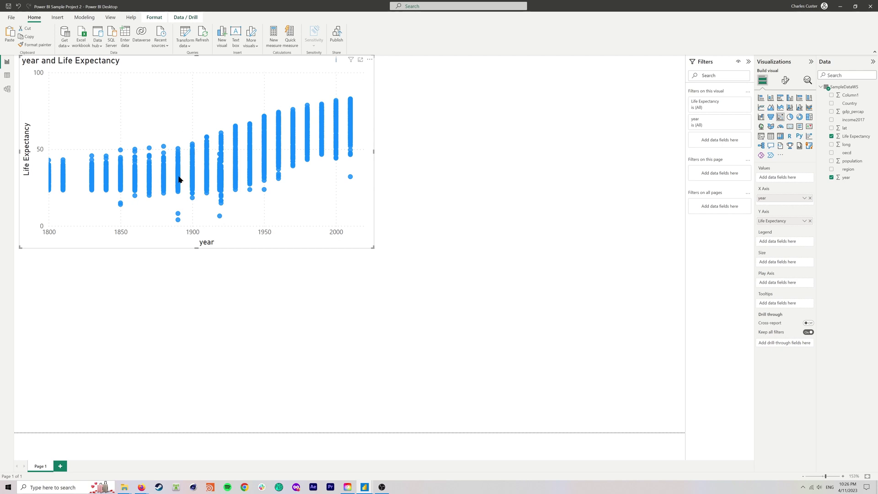
mouse_move(179, 179)
Put region in the scatter chart's Legend and population in its Size well
left_click_drag(848, 169, 781, 246)
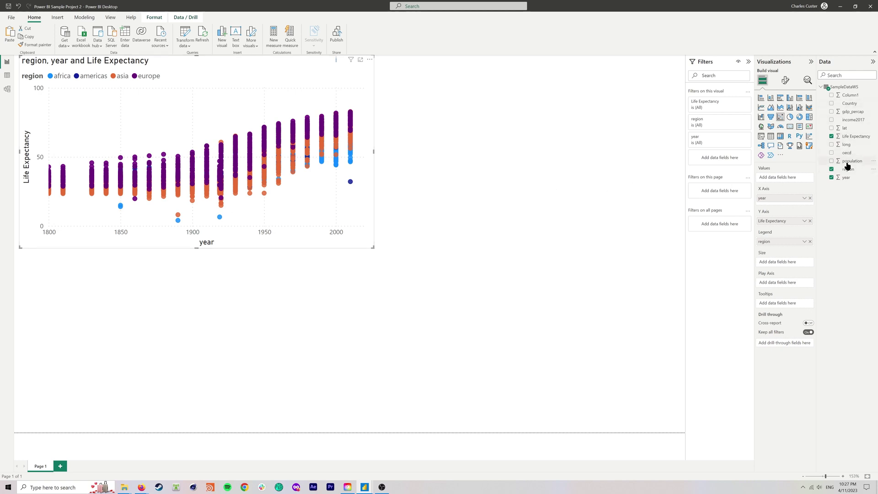
left_click_drag(851, 163, 782, 263)
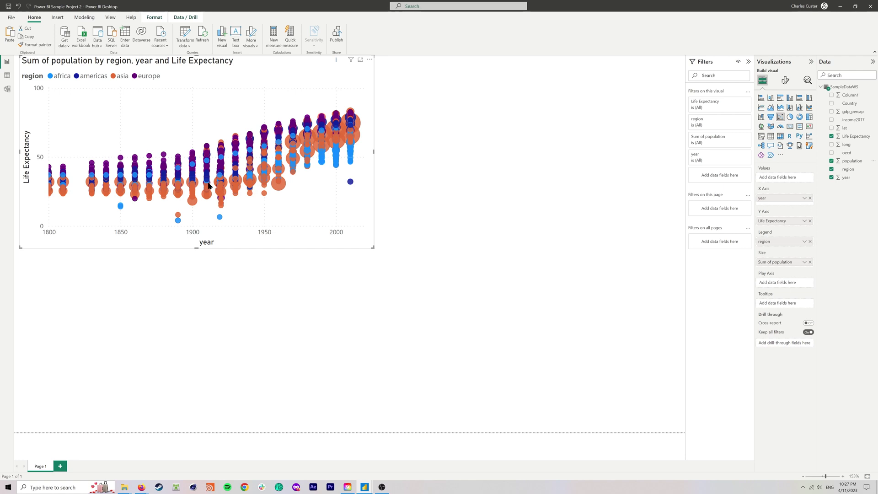
mouse_move(208, 185)
left_click(141, 487)
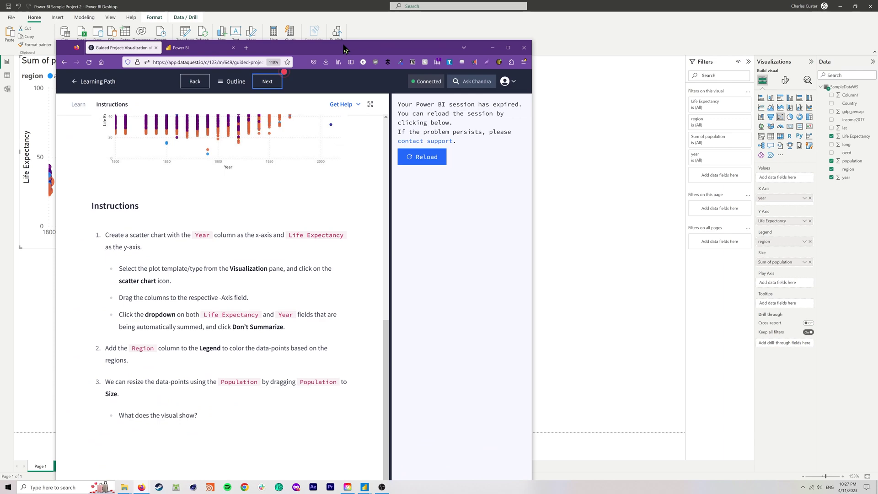
key("alt+Tab")
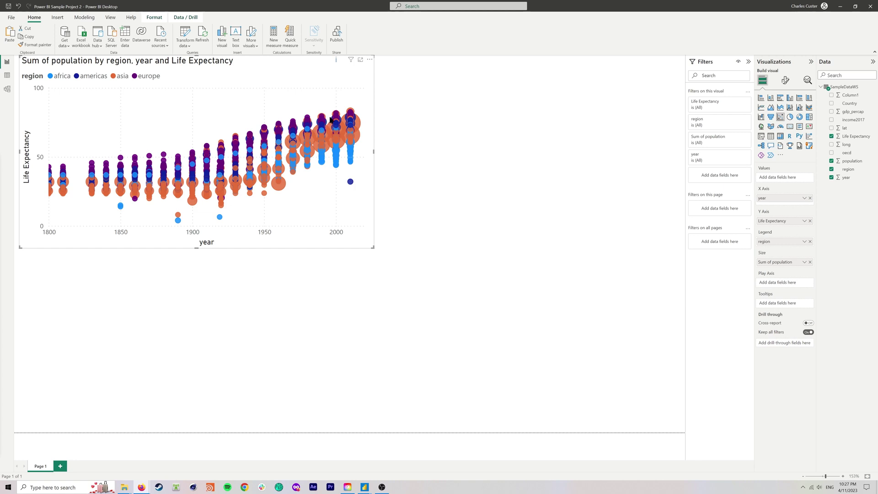
mouse_move(337, 113)
key("alt+Tab")
left_click_drag(232, 51, 227, 19)
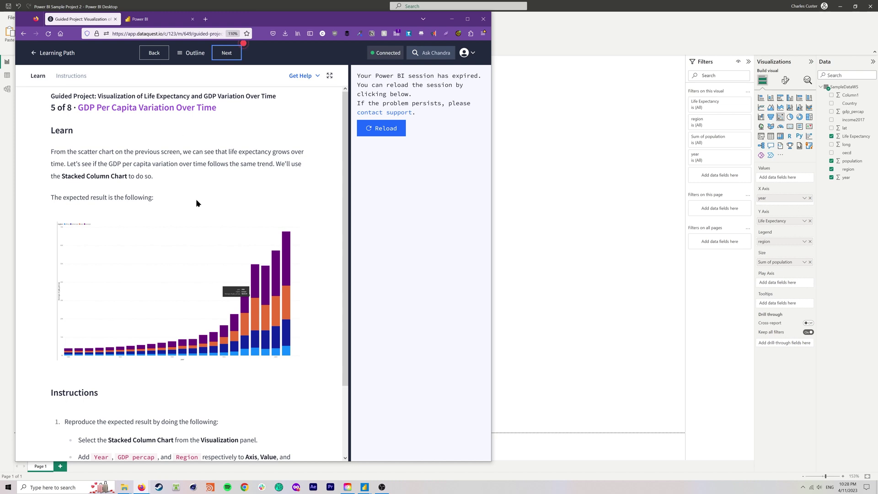
scroll(196, 203, "down", 2)
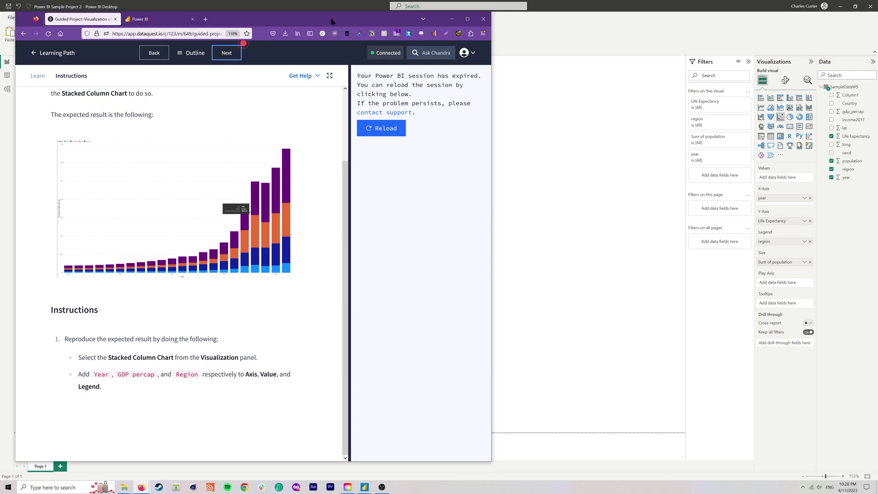
key("super+Down")
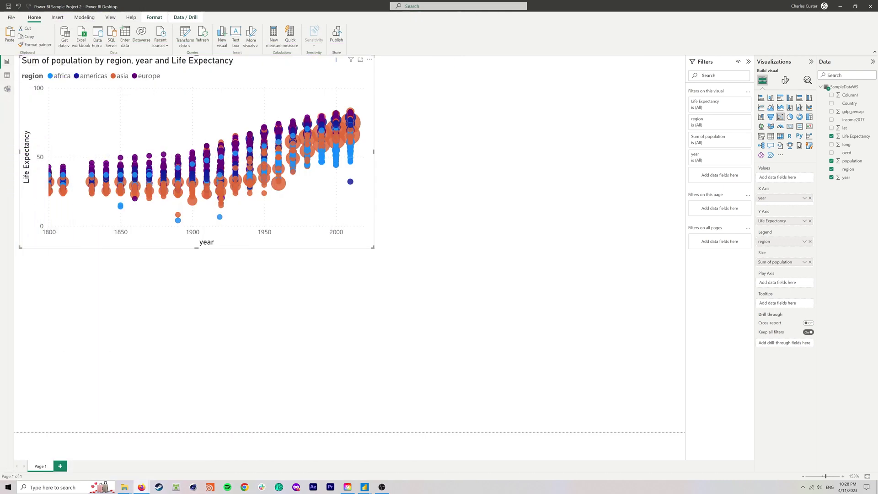
left_click(373, 297)
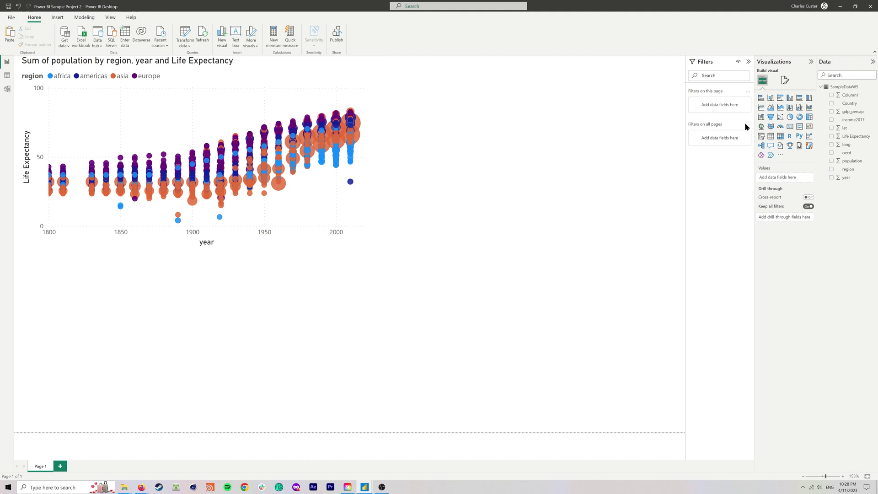
Add a stacked column chart with year on X-axis, Sum of gdp_percap on Y-axis, and region as legend
left_click(770, 99)
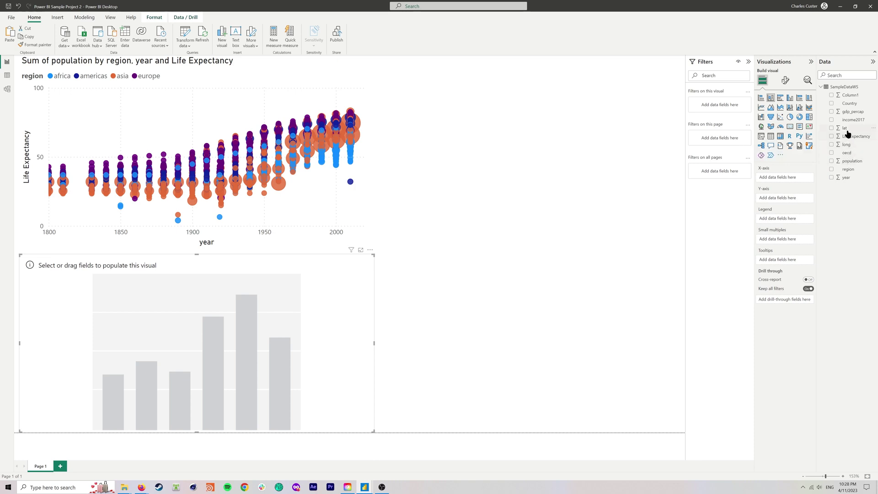
left_click_drag(849, 179, 781, 181)
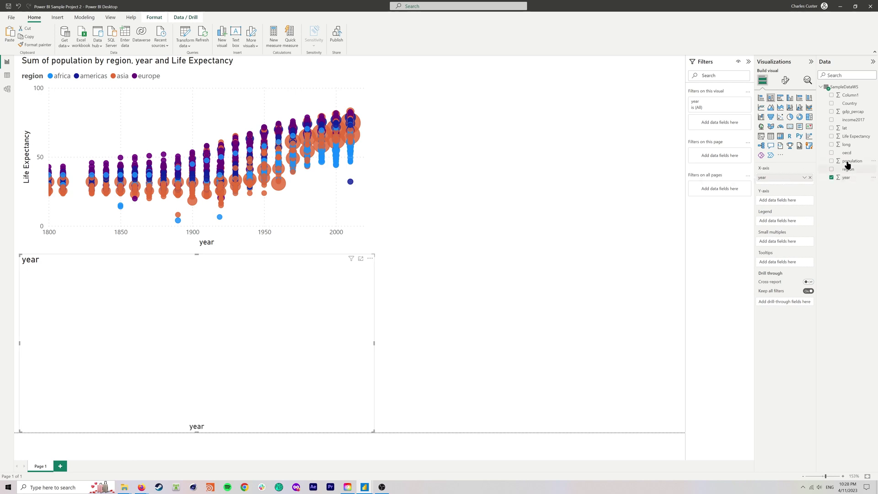
left_click_drag(850, 113, 789, 203)
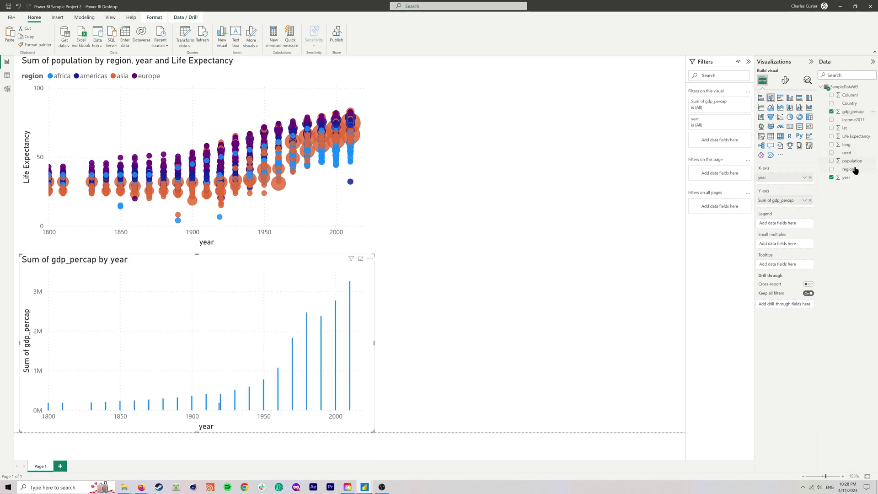
left_click_drag(848, 169, 785, 226)
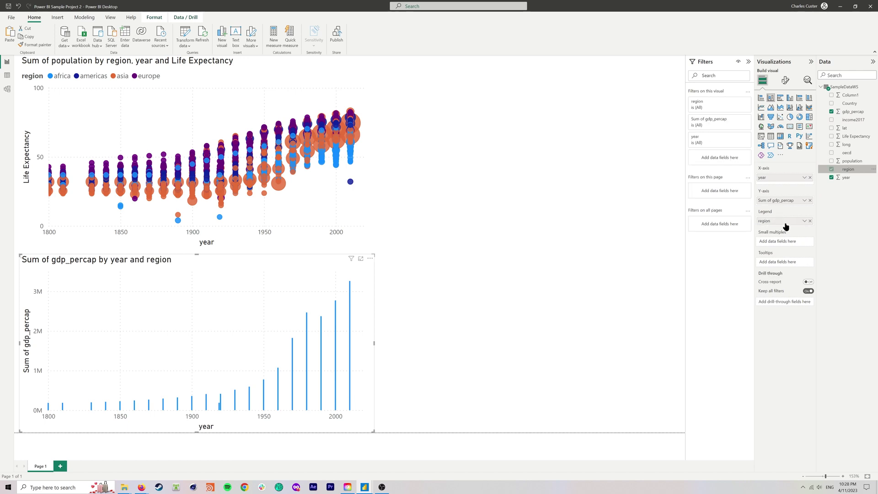
left_click(805, 201)
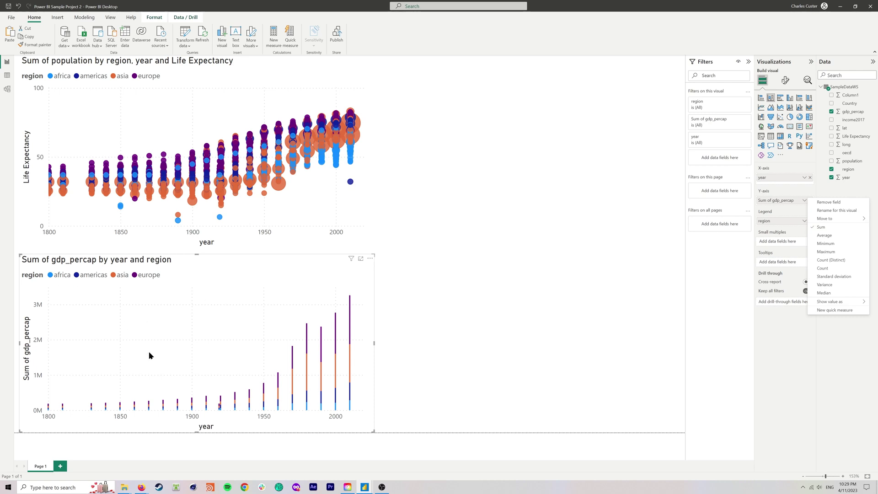
left_click(401, 366)
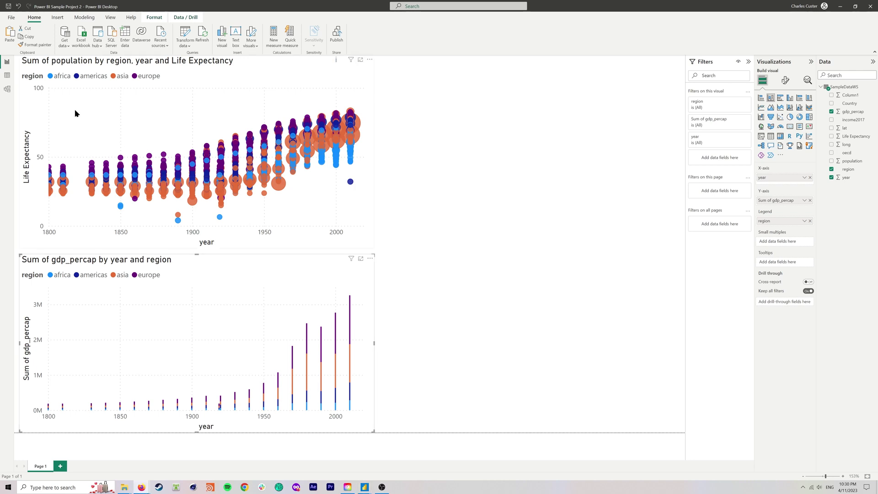
In Power Query, replace the year value 1919 with 1820
left_click(6, 76)
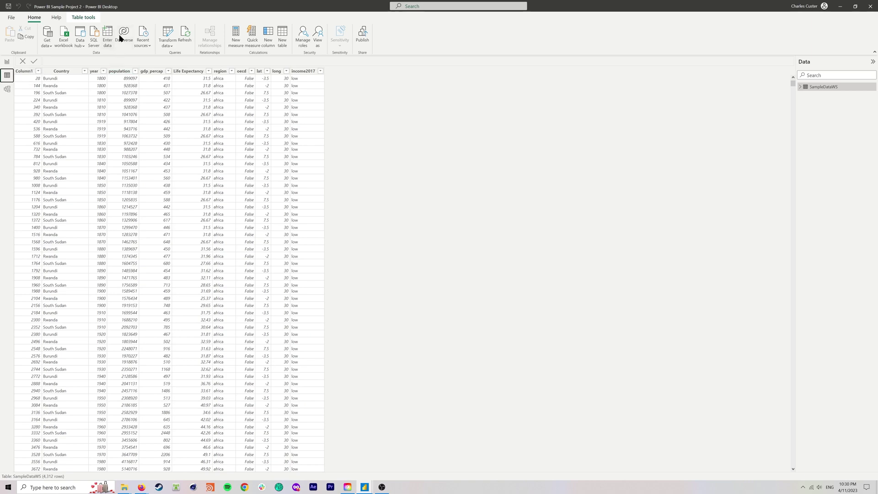
left_click(167, 36)
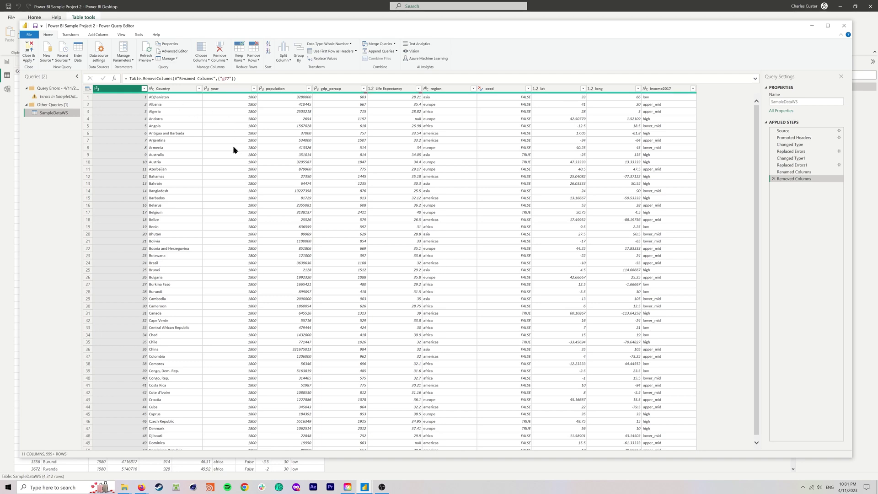
right_click(236, 92)
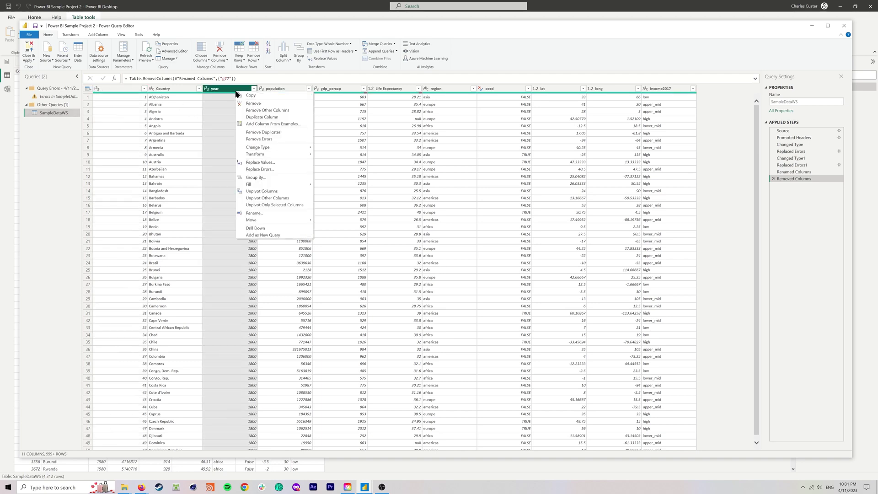
left_click(259, 162)
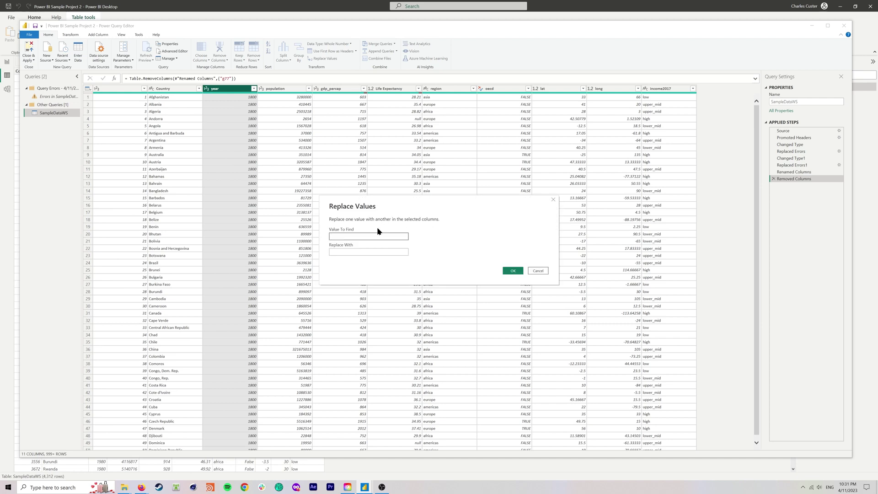
type("1919")
left_click(368, 251)
type("18")
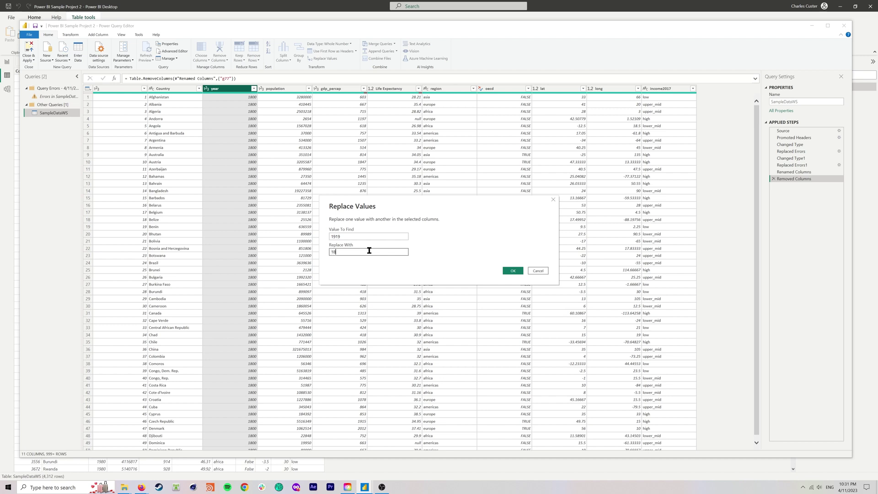
type("20")
left_click(511, 271)
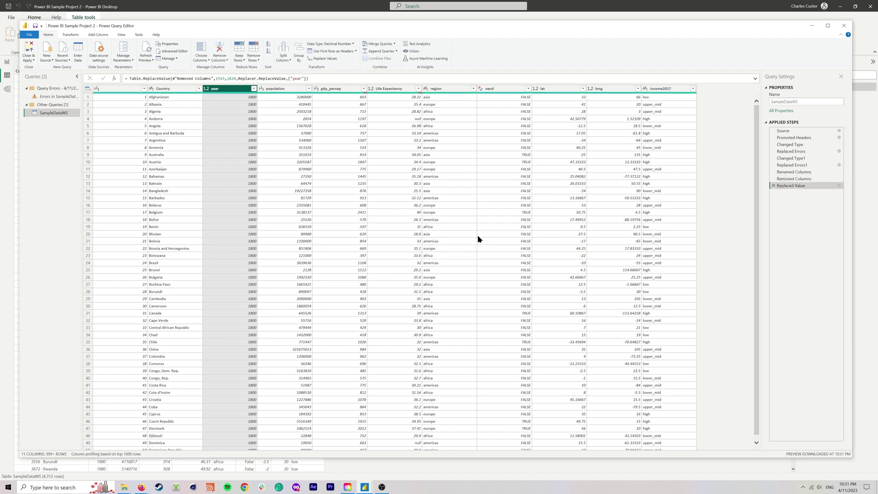
Close & Apply the query changes and return to the report view
left_click(29, 51)
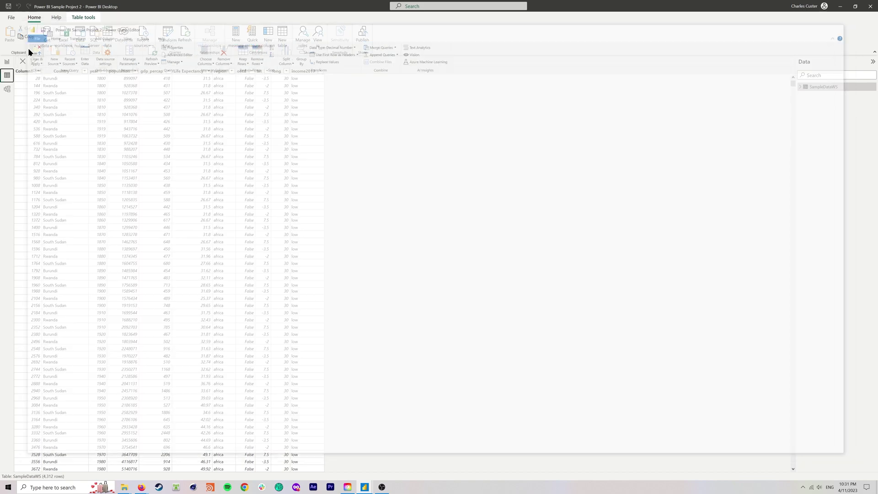
left_click(7, 62)
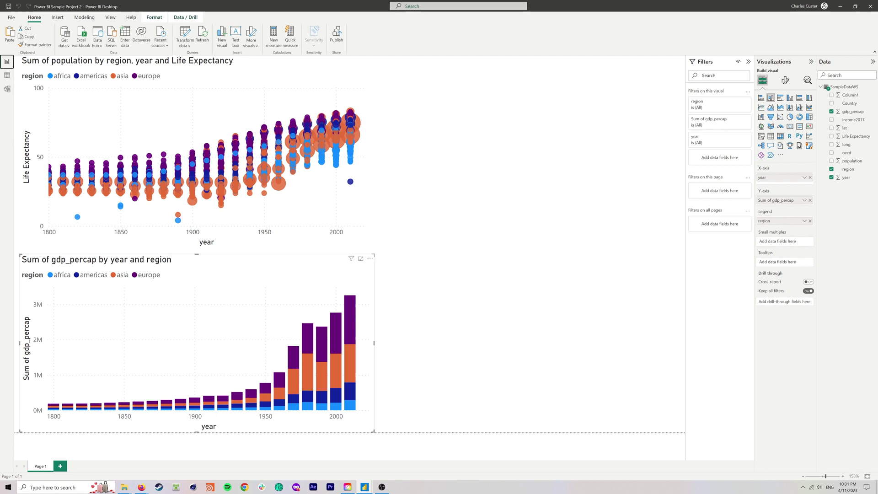
key("alt+Tab")
Advance the Dataquest lesson to step 6, Design a Dashboard, read it, and hide the browser
left_click_drag(259, 143, 231, 33)
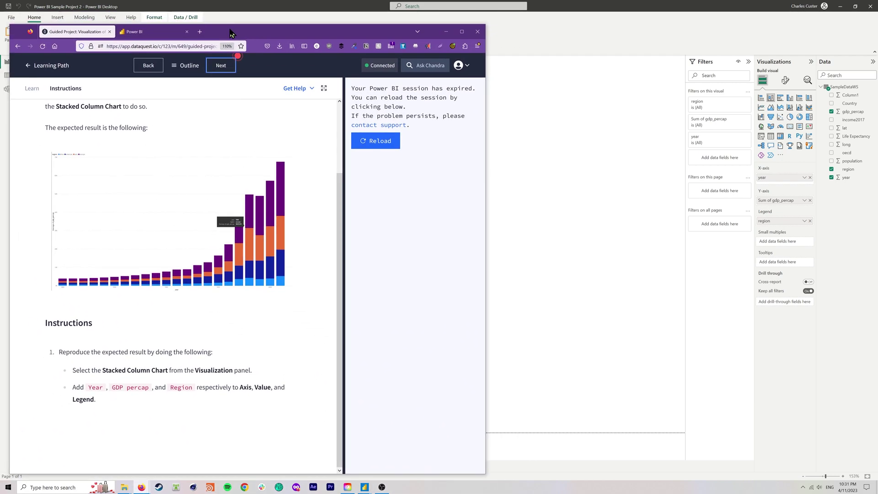
left_click(221, 66)
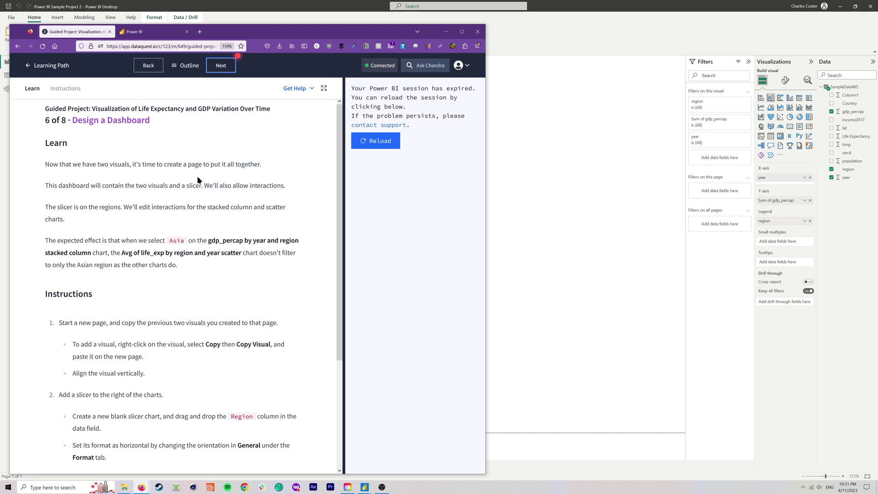
scroll(198, 179, "down", 1)
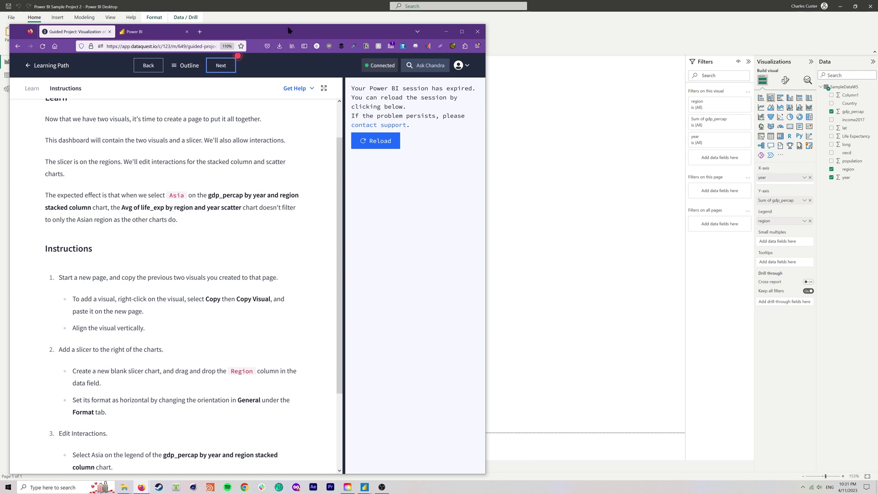
left_click(446, 31)
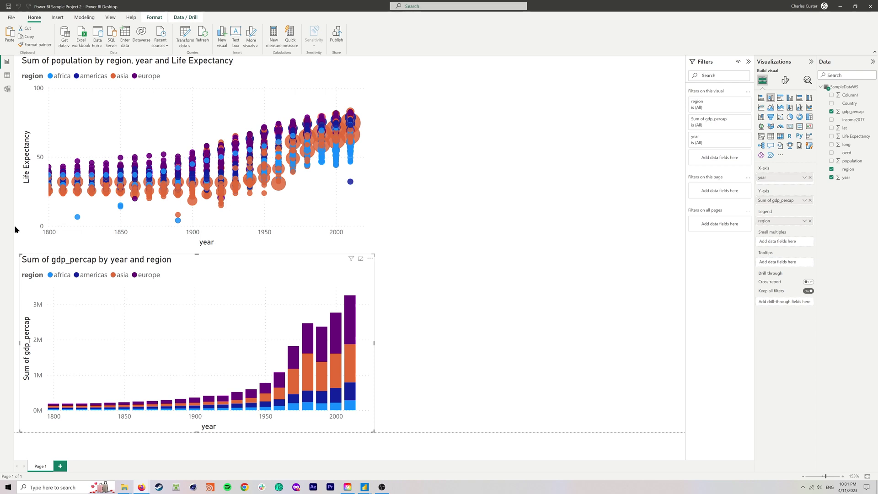
Copy the scatter and stacked column charts onto a new Page 2
left_click(353, 208)
key("Escape")
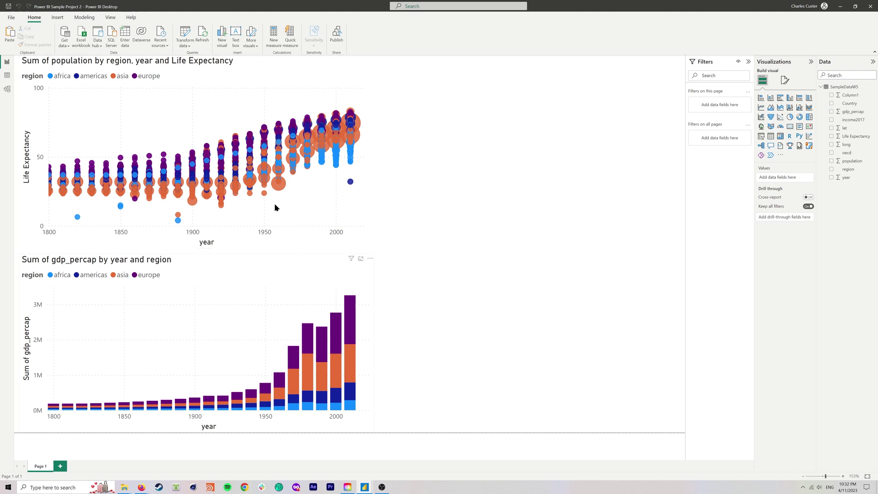
left_click(332, 195)
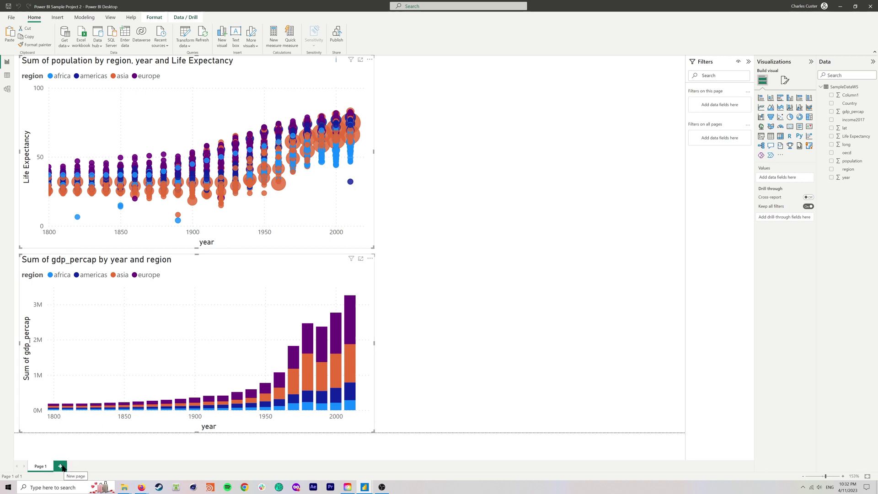
left_click(61, 466)
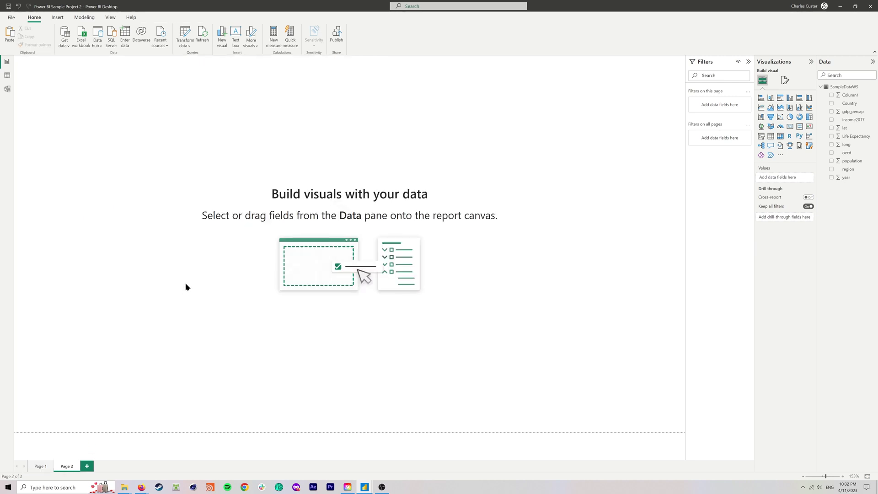
key("ctrl+v")
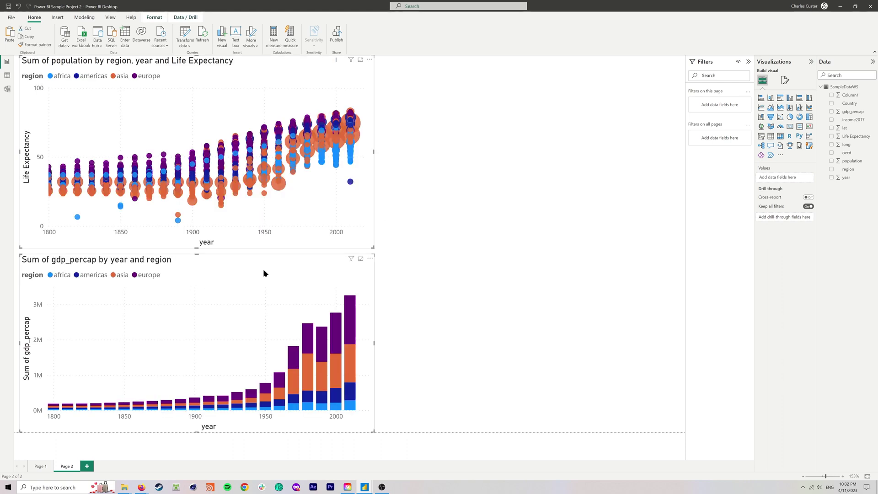
left_click(437, 235)
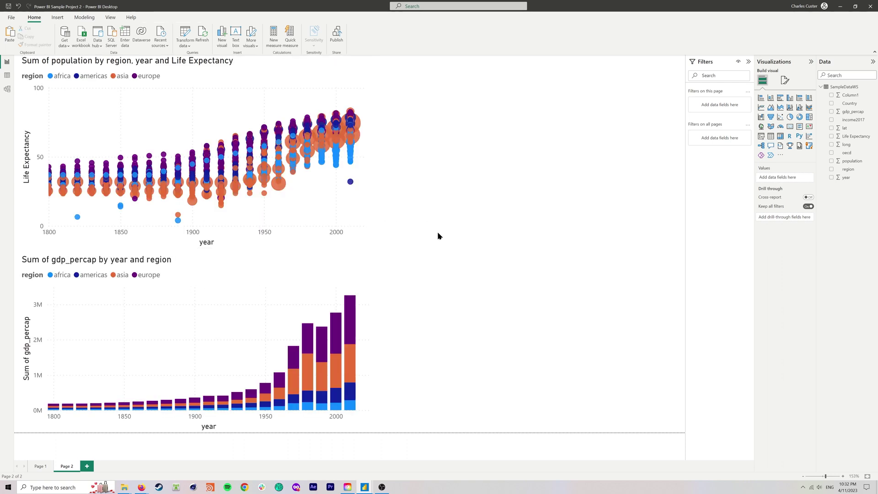
Select the pasted charts on Page 2 and attempt to add a slicer visual
left_click(349, 206)
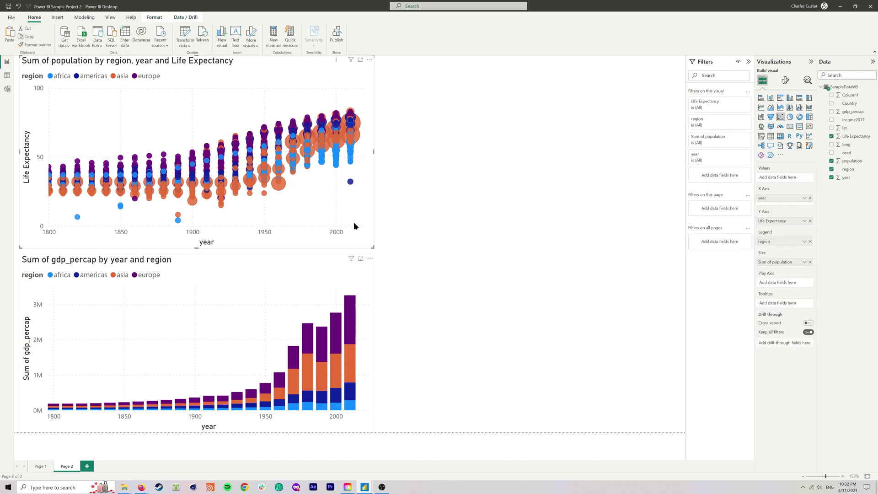
left_click(288, 291)
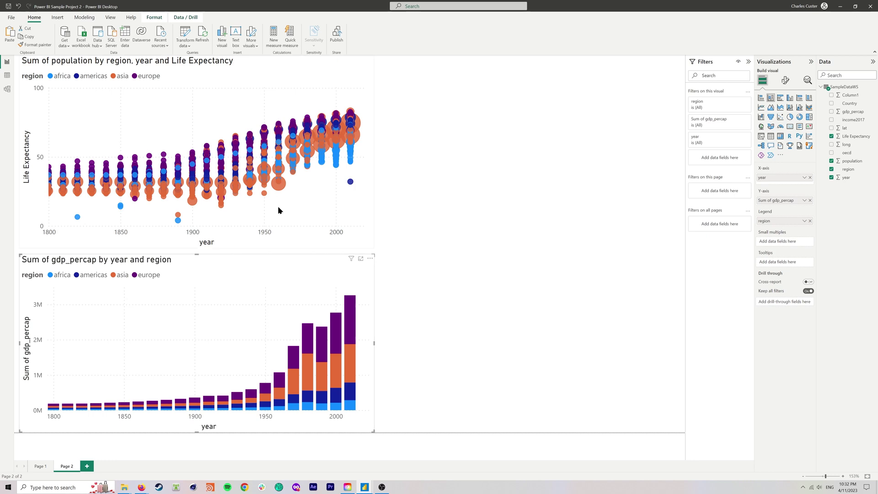
left_click(352, 196)
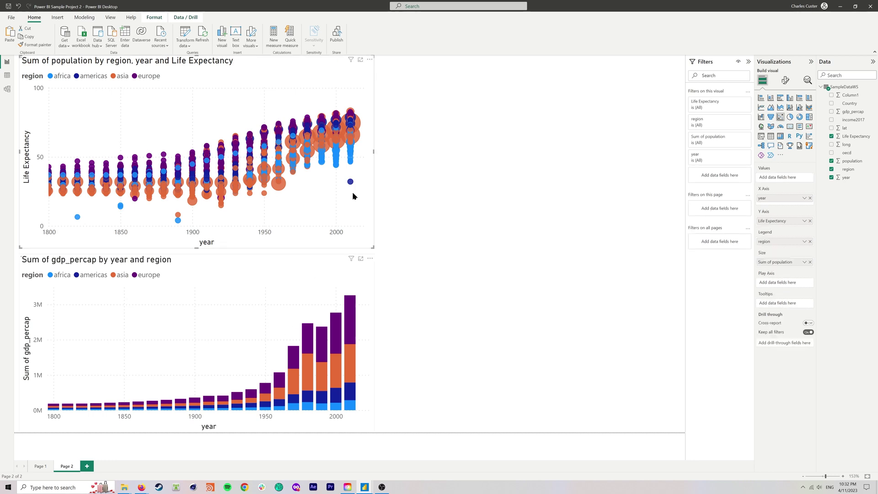
left_click(761, 136)
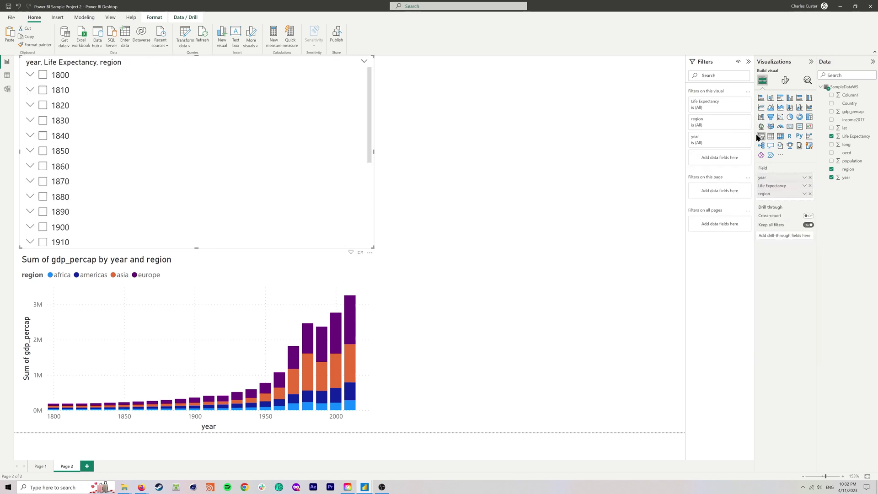
Undo the accidental conversion, add a region slicer, and test it by toggling africa on and off
key("ctrl+z")
left_click(549, 203)
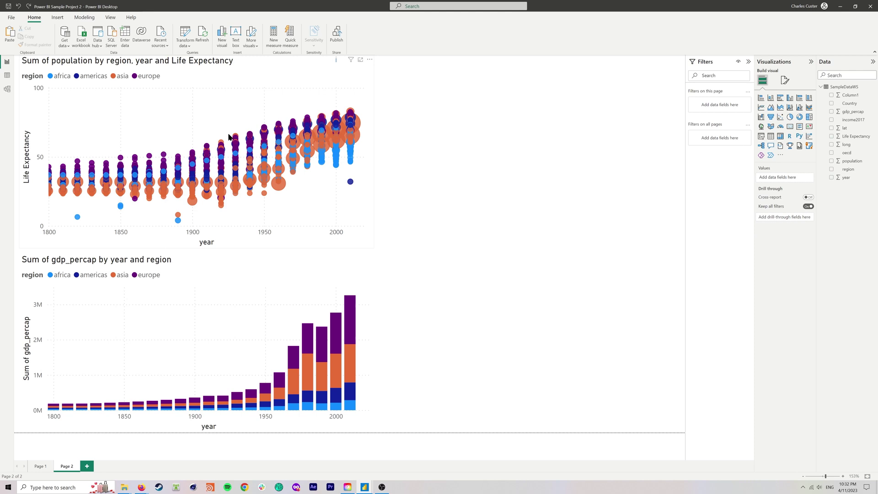
left_click(761, 136)
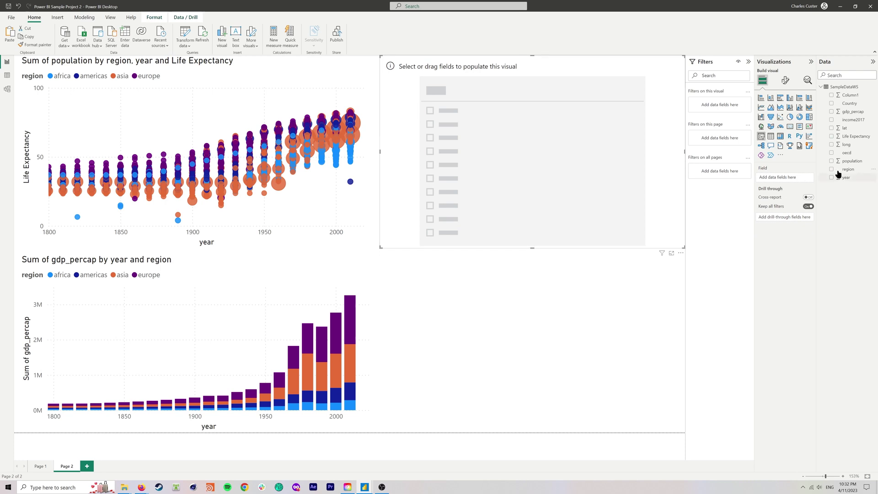
left_click_drag(847, 169, 536, 165)
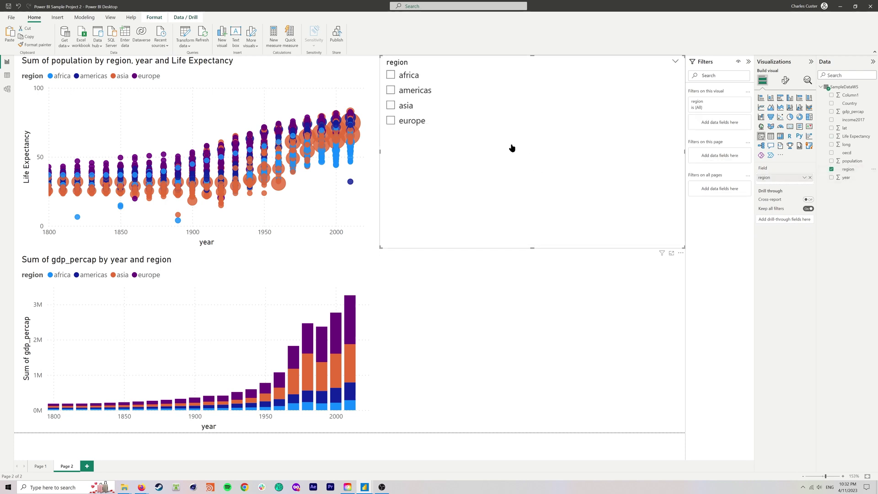
left_click(391, 76)
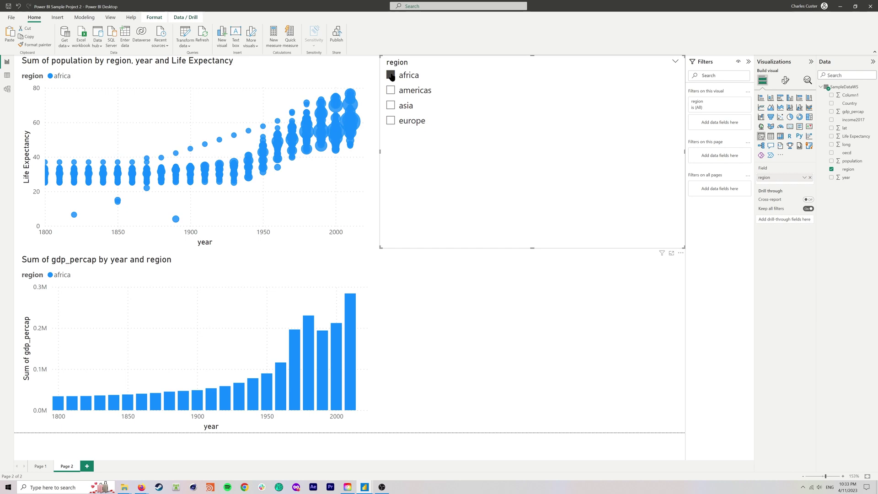
left_click(391, 76)
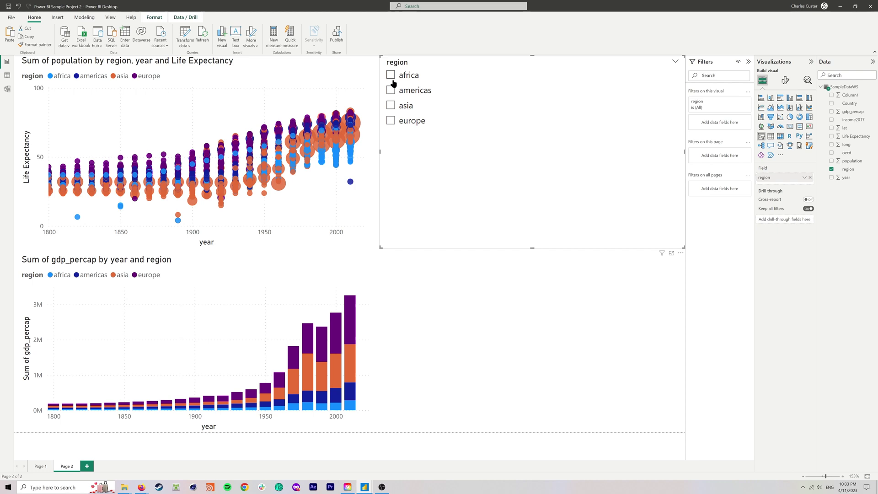
Change the region slicer's style to Dropdown and shrink it to a short bar
left_click(784, 82)
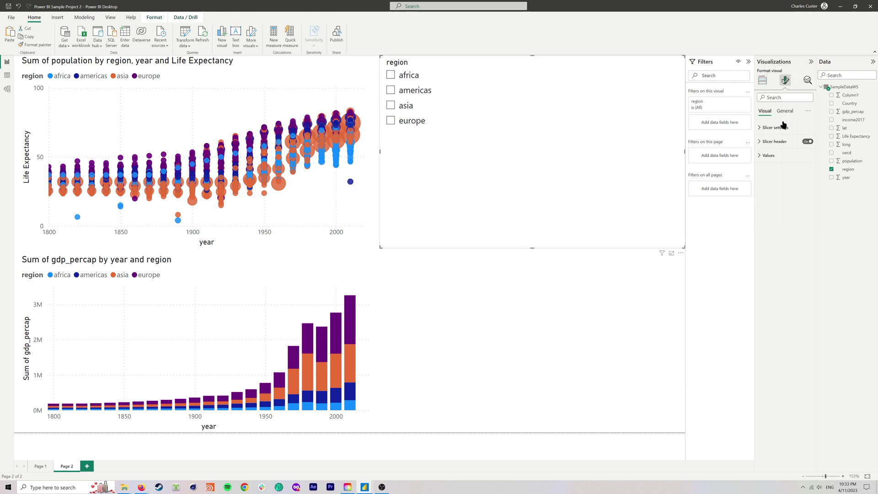
left_click(759, 129)
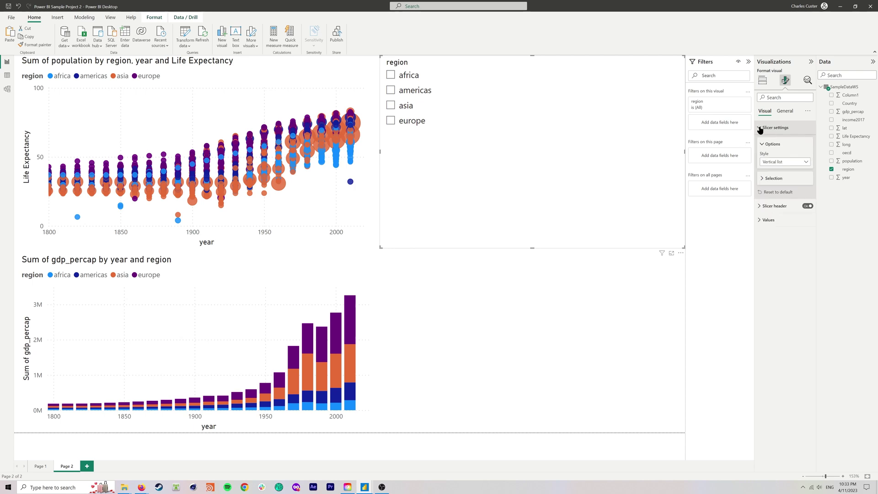
left_click(782, 163)
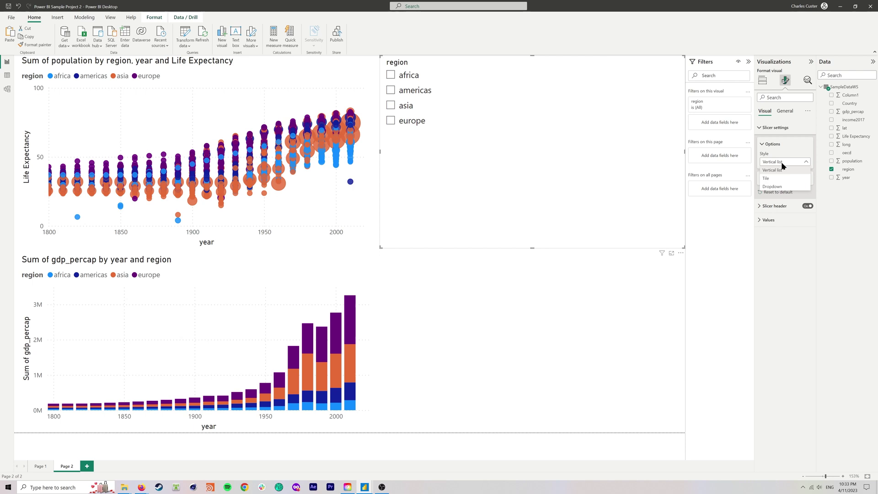
left_click(778, 187)
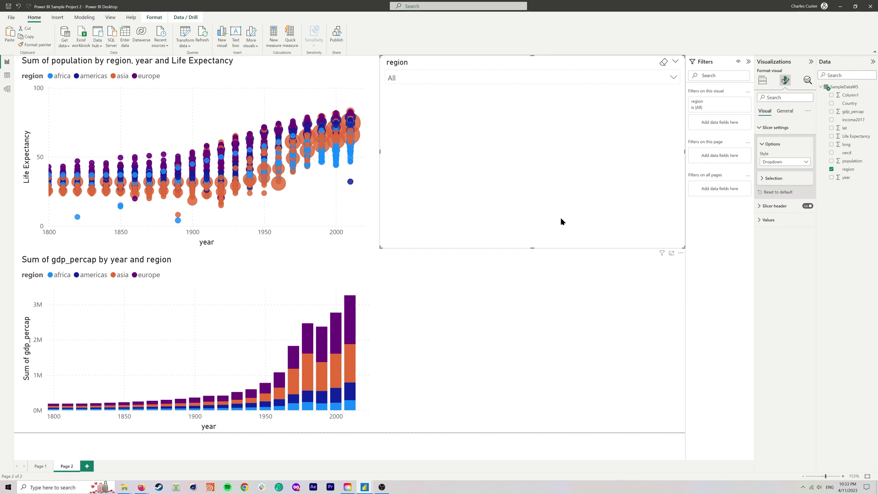
left_click_drag(532, 248, 519, 90)
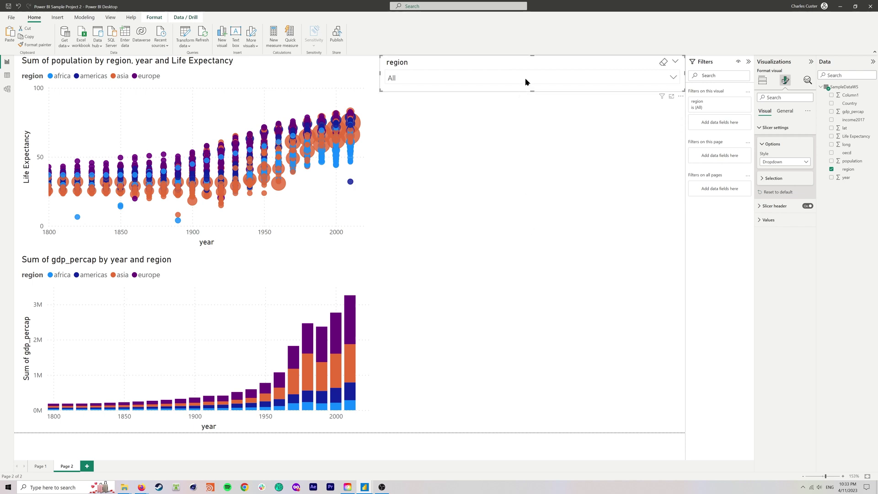
Filter both charts to asia via the dropdown, then reset the slicer to All
left_click(526, 81)
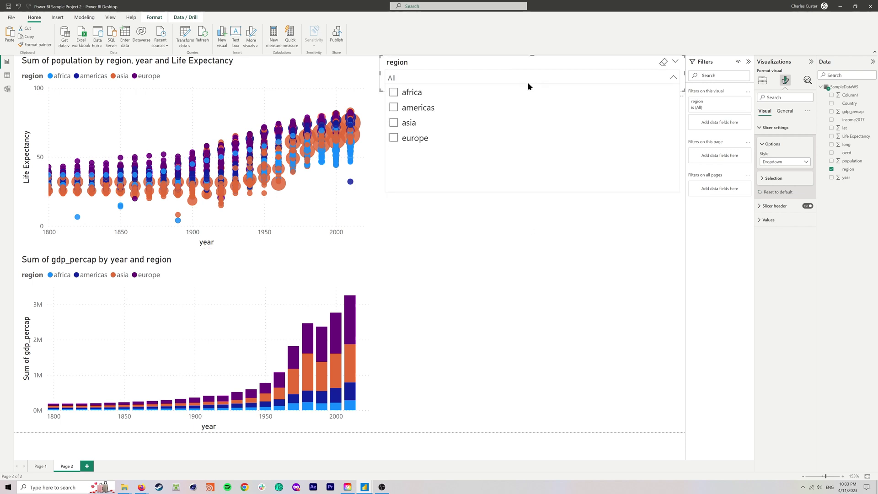
left_click(406, 124)
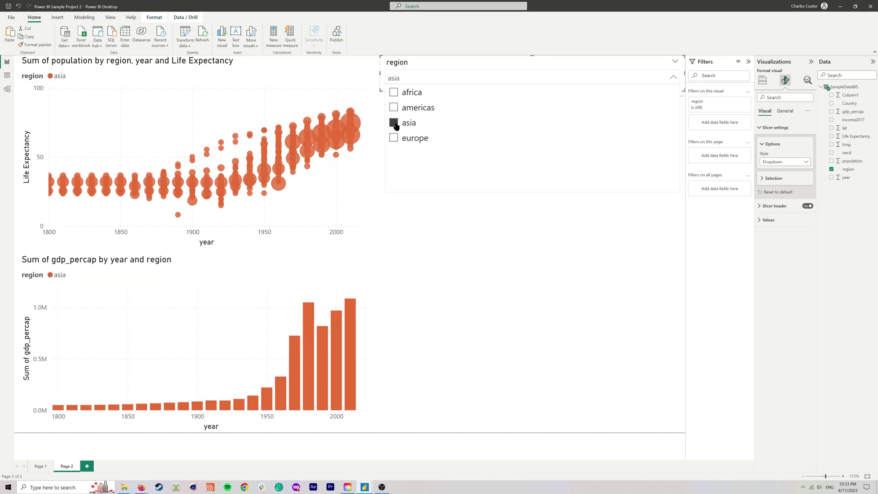
left_click(394, 124)
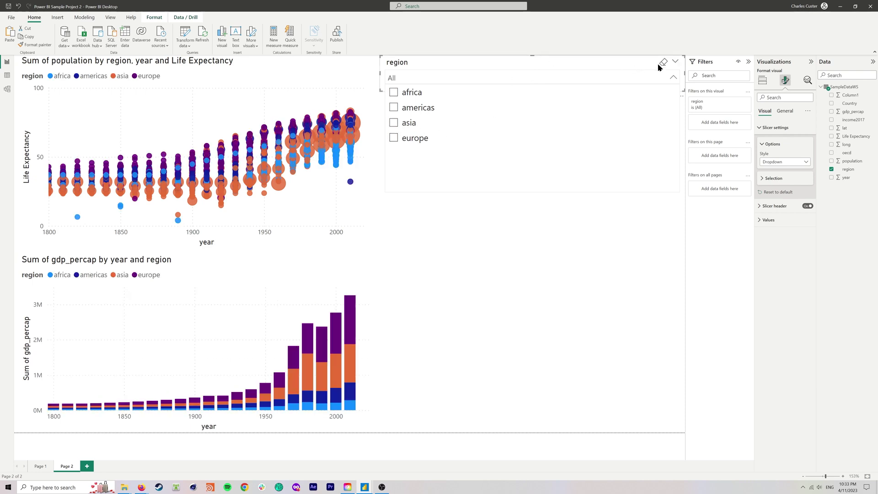
left_click(618, 248)
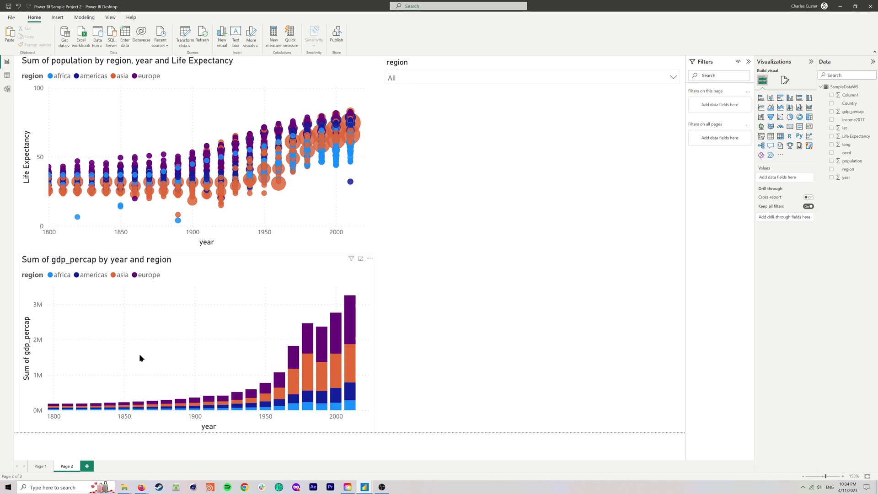
Highlight asia in the gdp_percap chart and set its interaction with the scatter to None
left_click(122, 276)
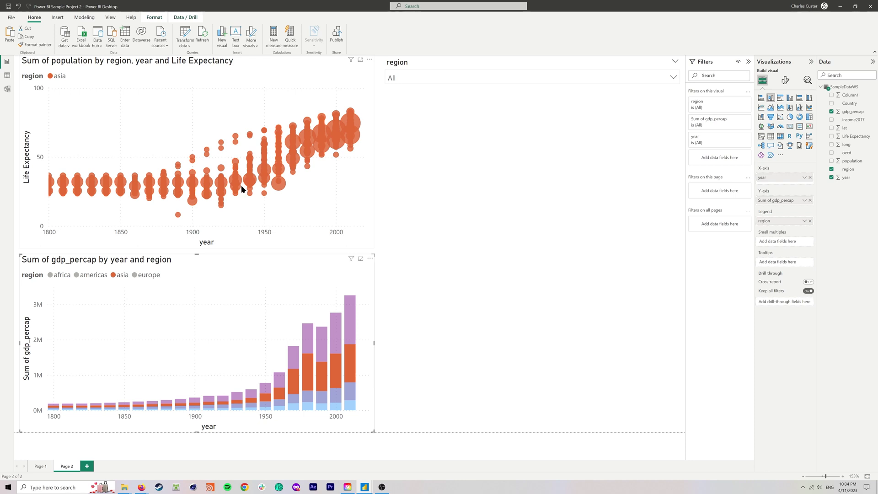
mouse_move(239, 186)
left_click(155, 19)
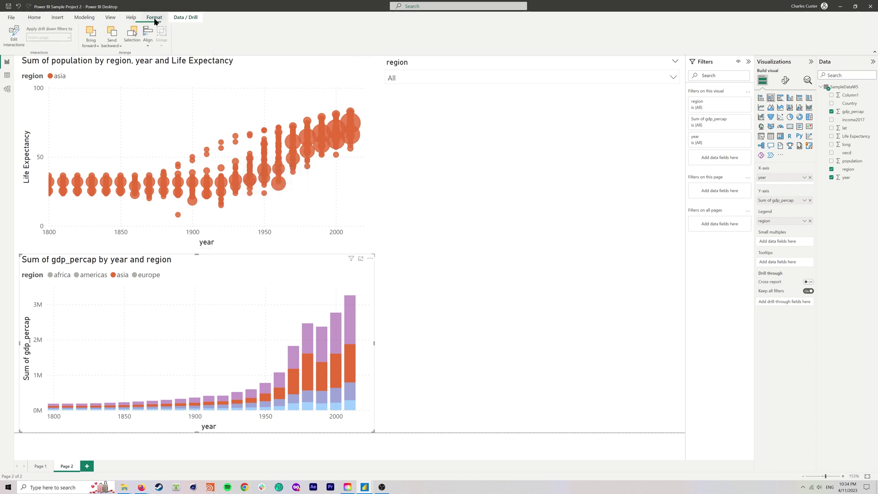
left_click(12, 38)
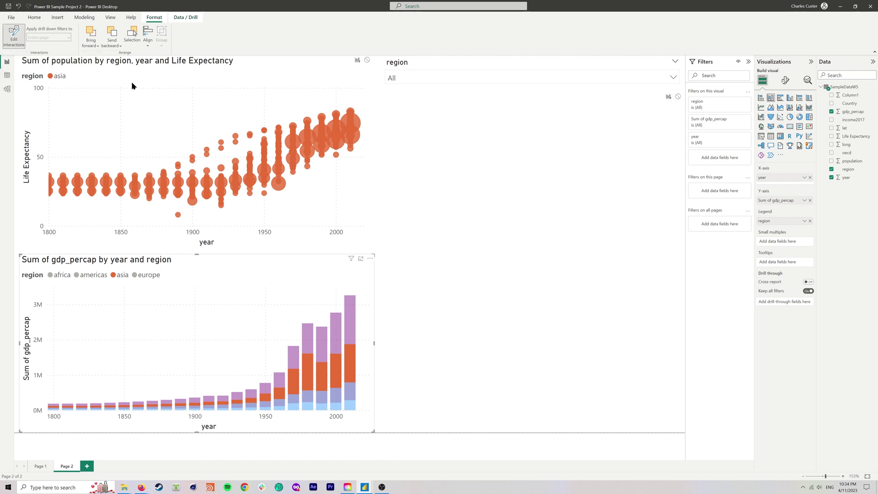
left_click(367, 60)
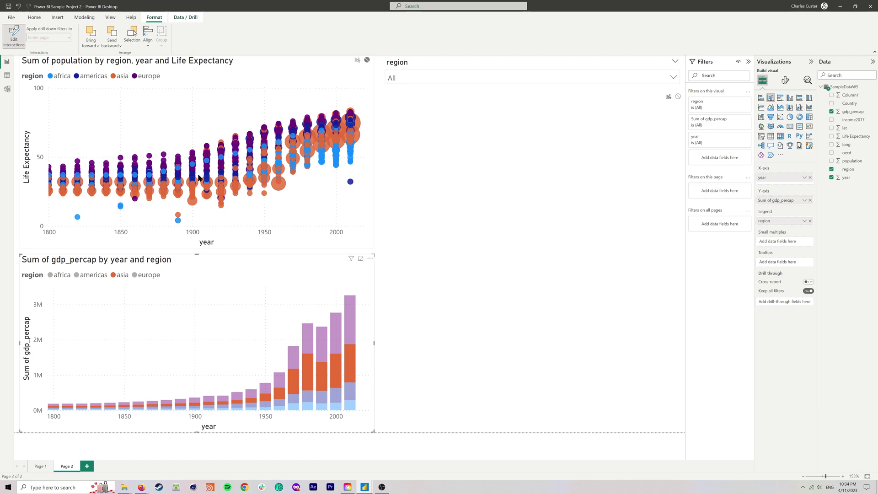
key("alt+Tab")
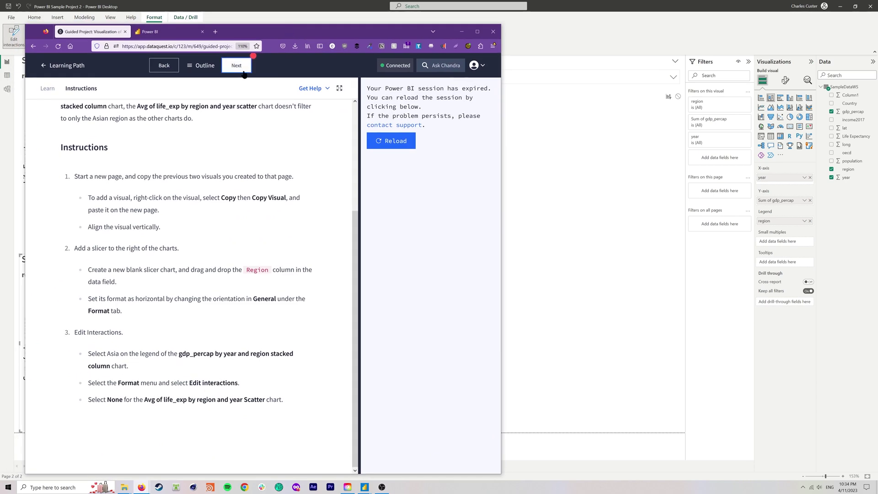
Advance the Dataquest lesson to step 7 of 8, Share Your Hard Work, then return to Power BI's Home tab
left_click(237, 65)
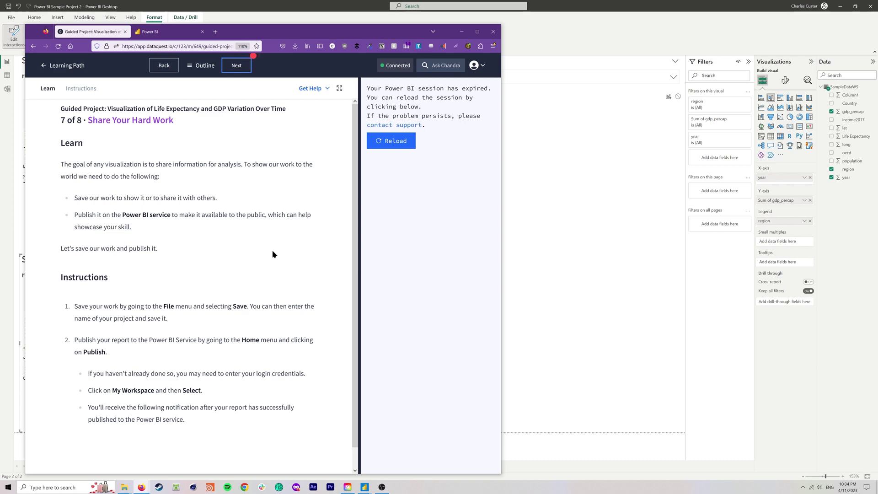
left_click(20, 115)
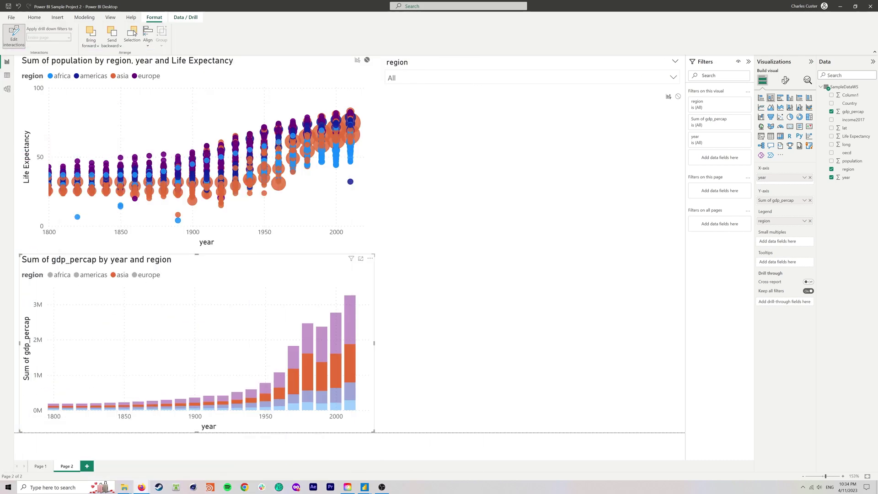
left_click(10, 19)
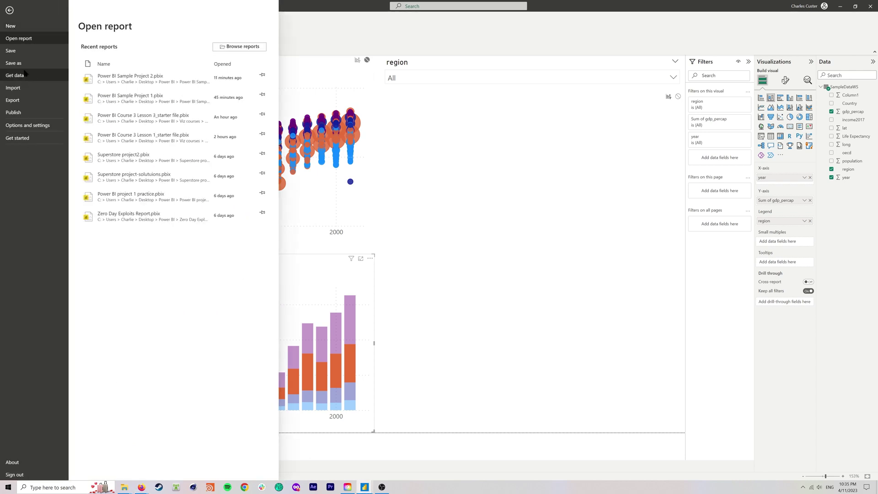
left_click(9, 10)
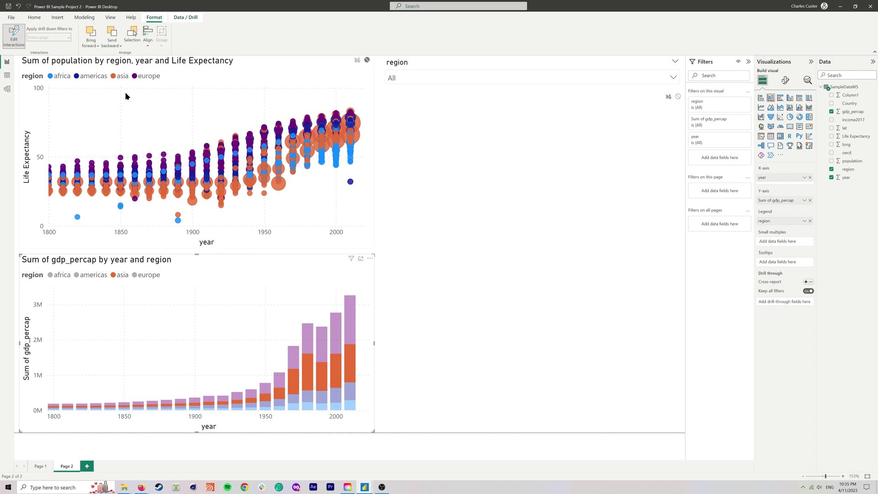
left_click(35, 19)
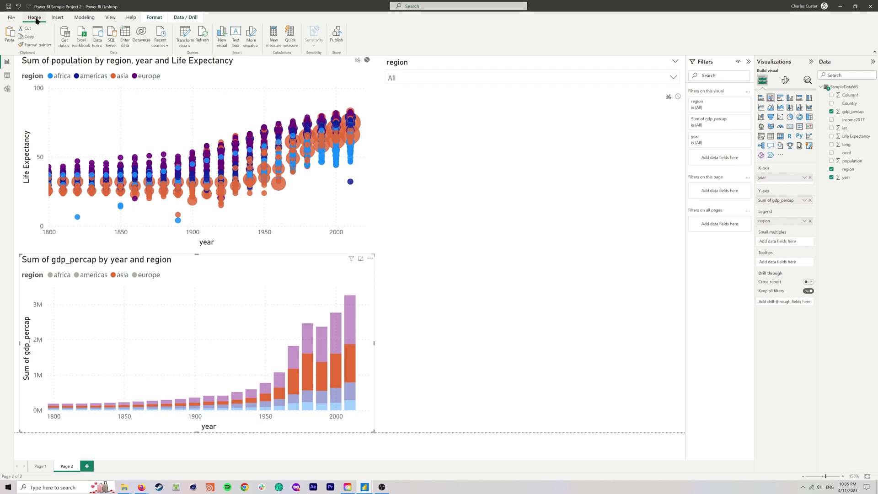
Publish Power BI Sample Project 2.pbix to My workspace and open it in the browser
left_click(336, 37)
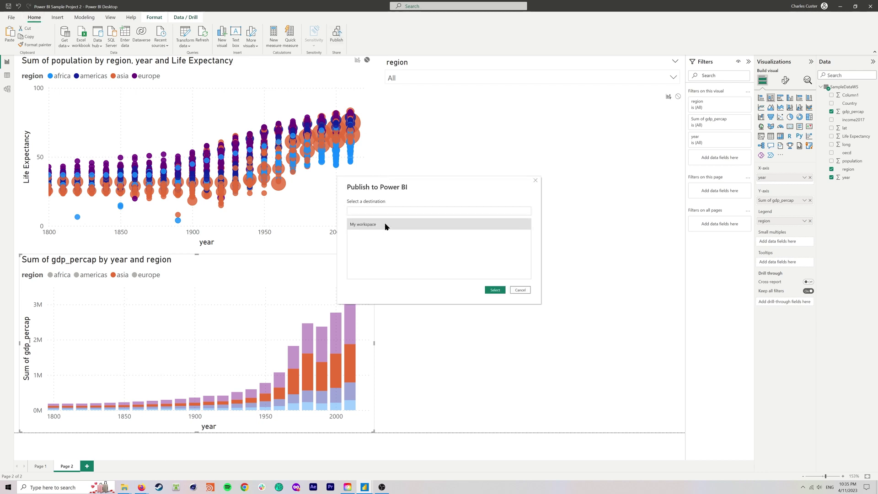
left_click(386, 224)
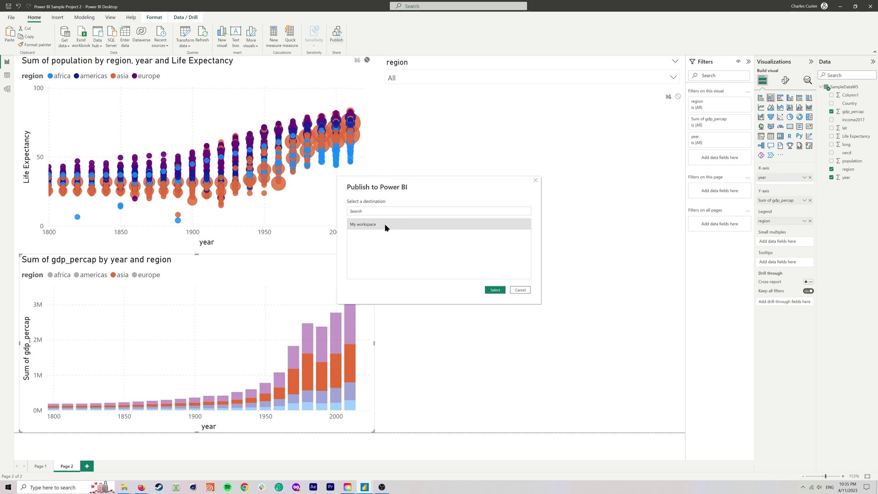
left_click(495, 290)
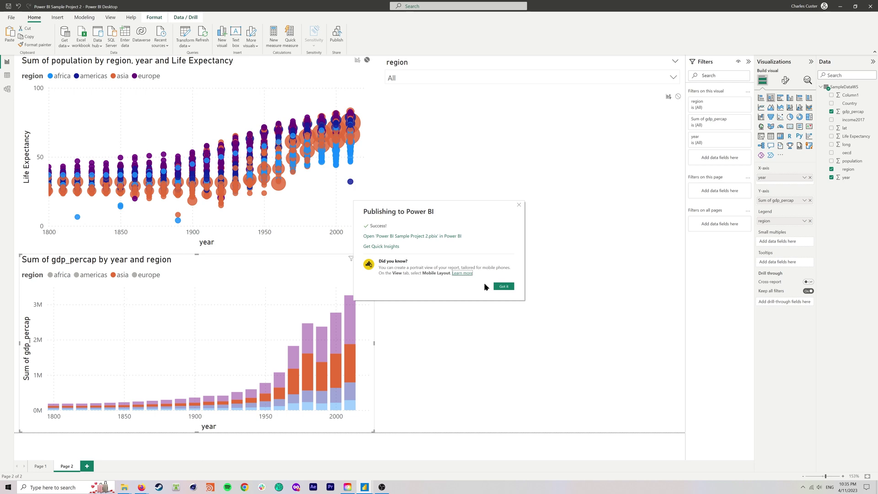
left_click(427, 236)
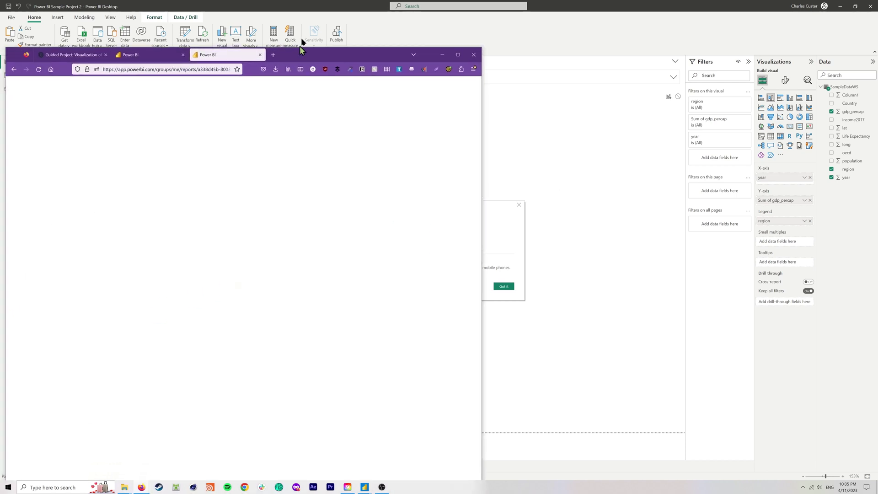
Test the online Page 2 by selecting a scatter point, then clearing the selection
left_click_drag(313, 26, 311, 23)
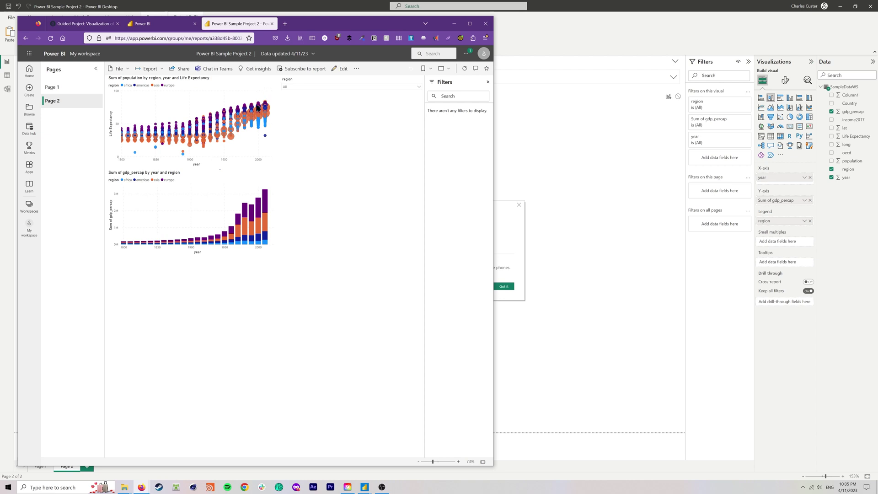
left_click(261, 92)
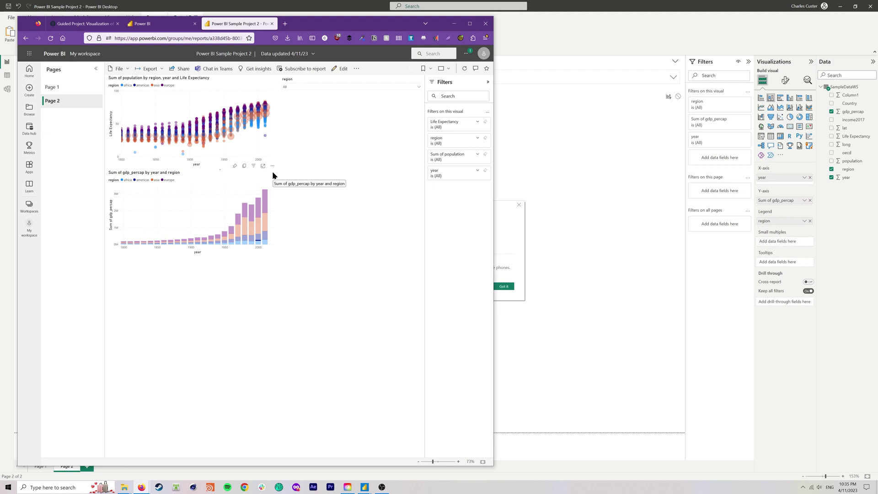
left_click(320, 200)
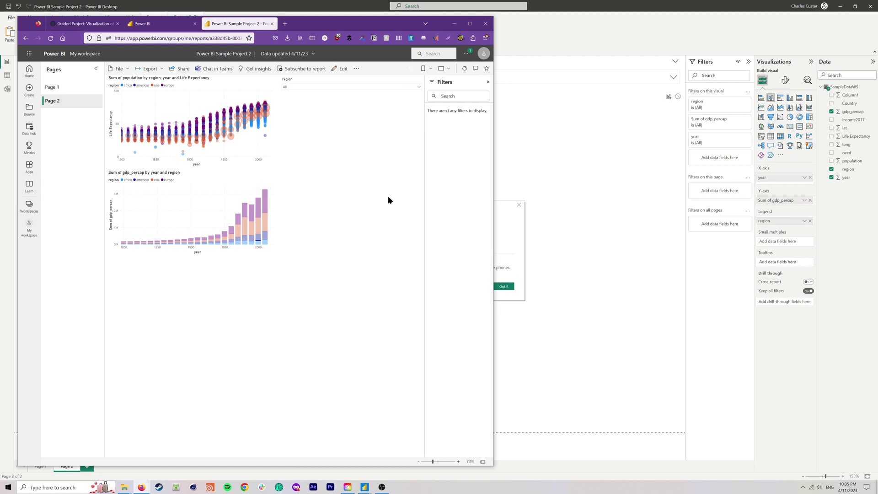
left_click_drag(372, 26, 365, 30)
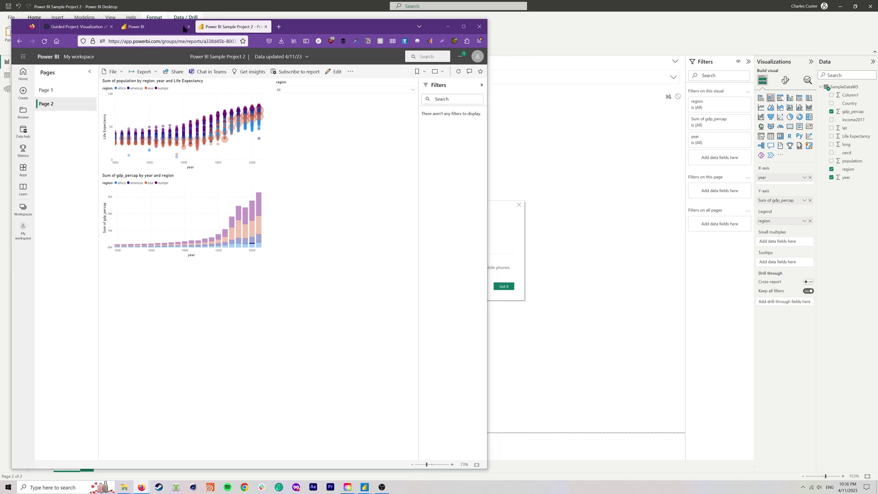
Move the Guided Project to step 8 of 8, Next Steps, and minimize Firefox
left_click(95, 28)
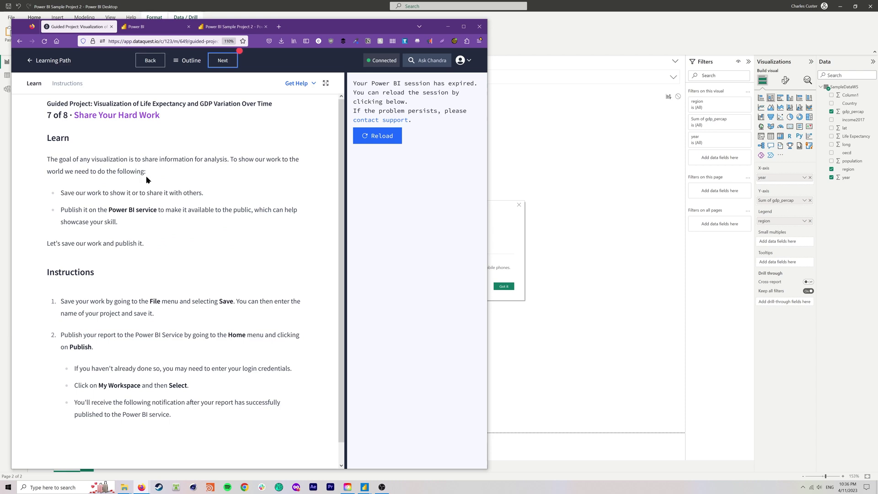
left_click(213, 64)
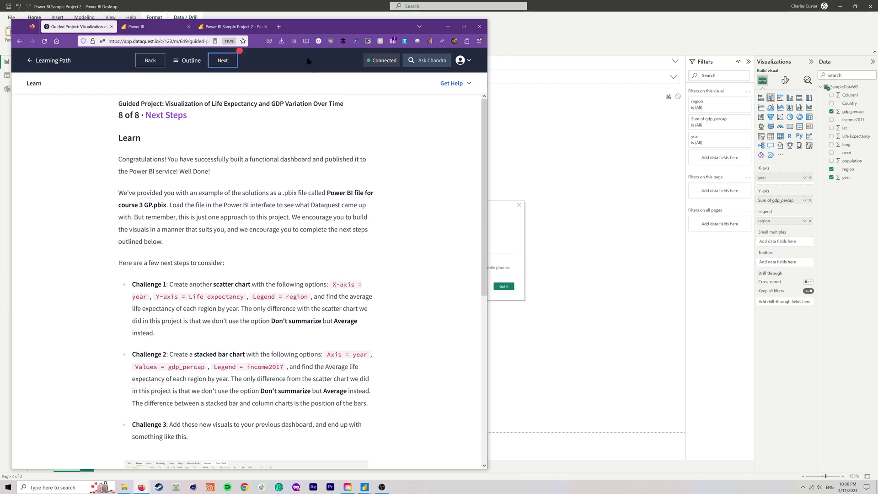
left_click_drag(313, 28, 309, 29)
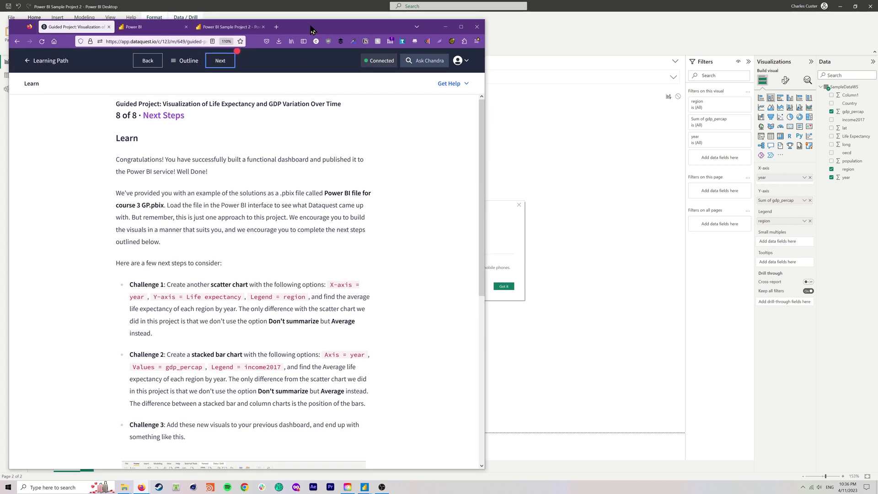
key("super+Down")
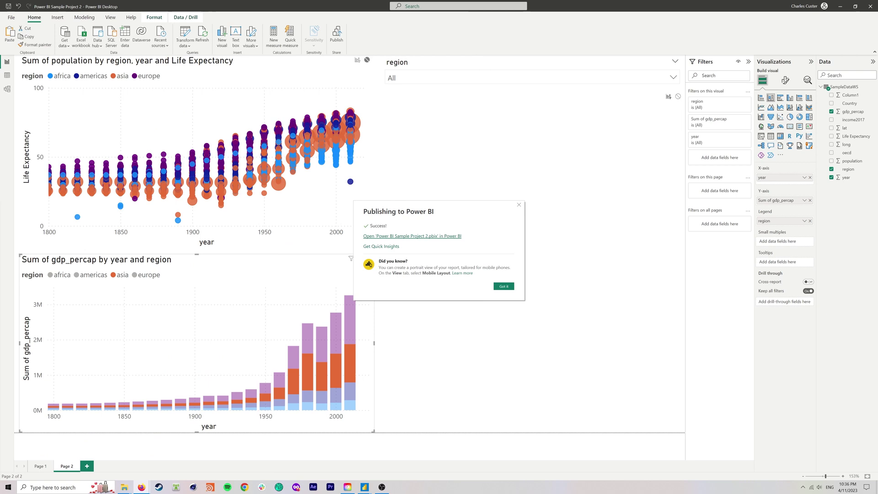
Dismiss the publishing Success message, clear the asia highlight, and select the life expectancy scatter
left_click(519, 205)
left_click(264, 302)
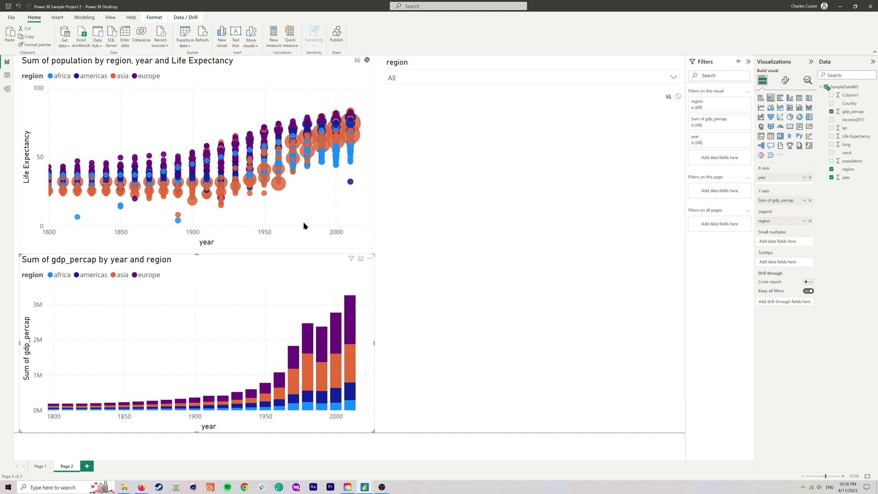
left_click(319, 221)
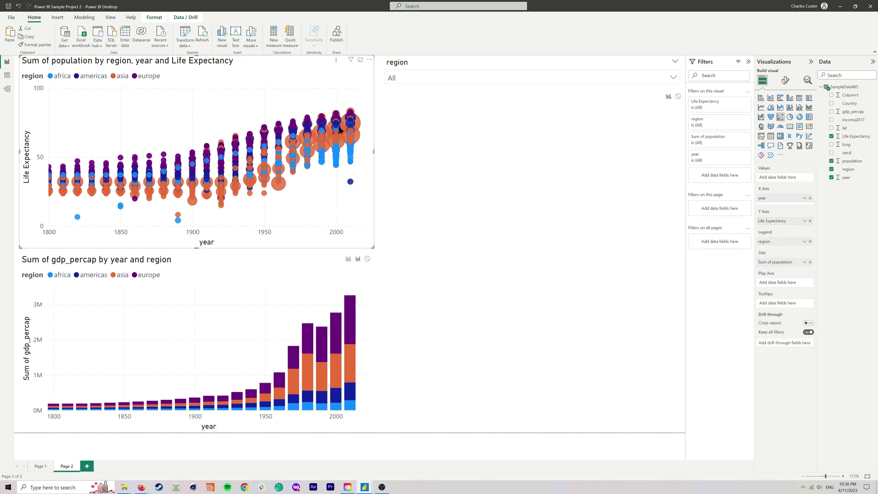
Summarize the scatter's Life Expectancy as Average, then view the SampleDataWS table's 4,312 rows
left_click(804, 221)
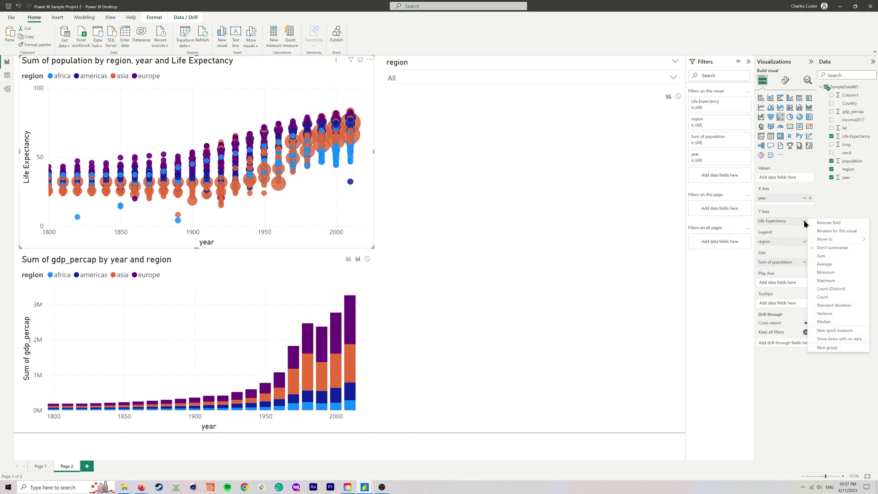
left_click(830, 265)
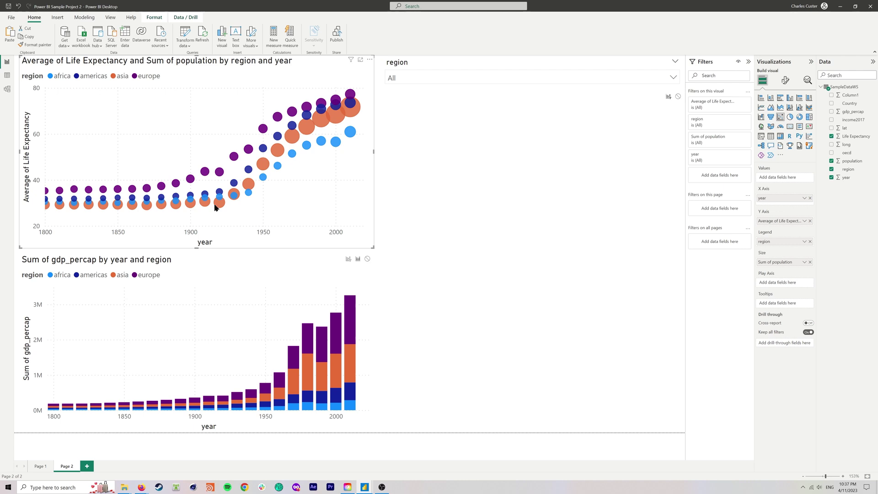
mouse_move(316, 128)
mouse_move(293, 153)
left_click(7, 75)
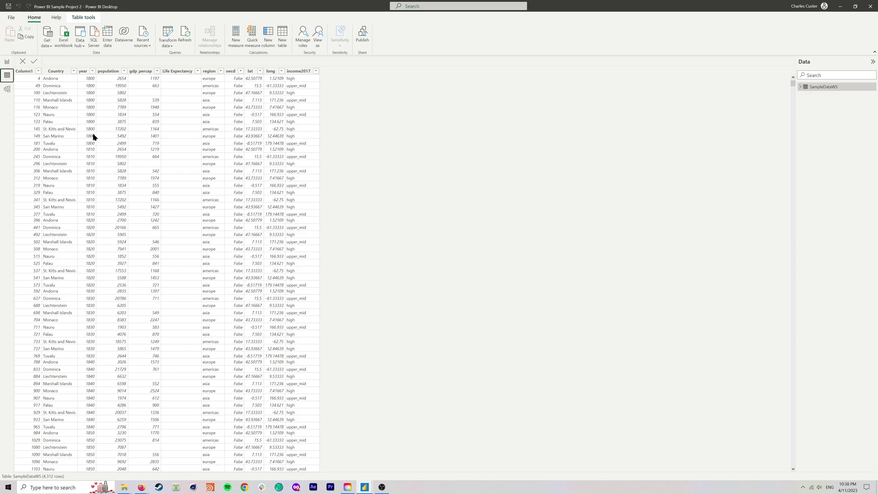
Go back to Page 2 showing the Average of Life Expectancy scatter and gdp_percap chart
left_click(6, 63)
mouse_move(105, 190)
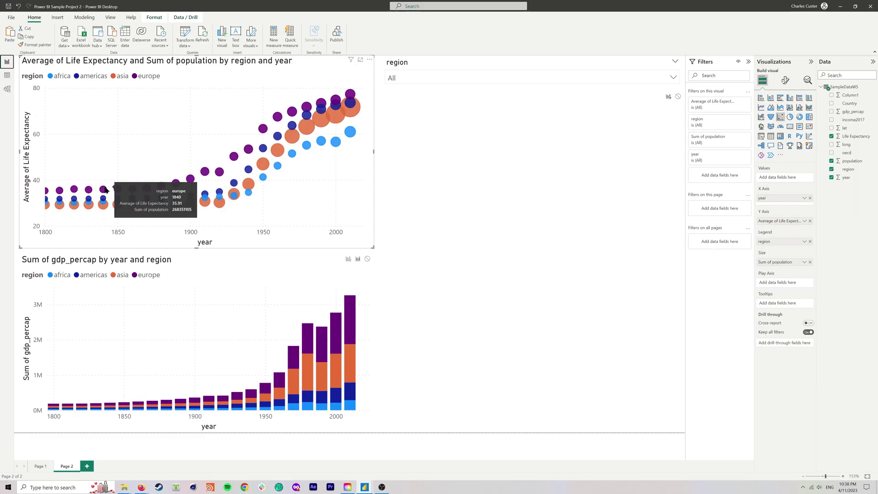